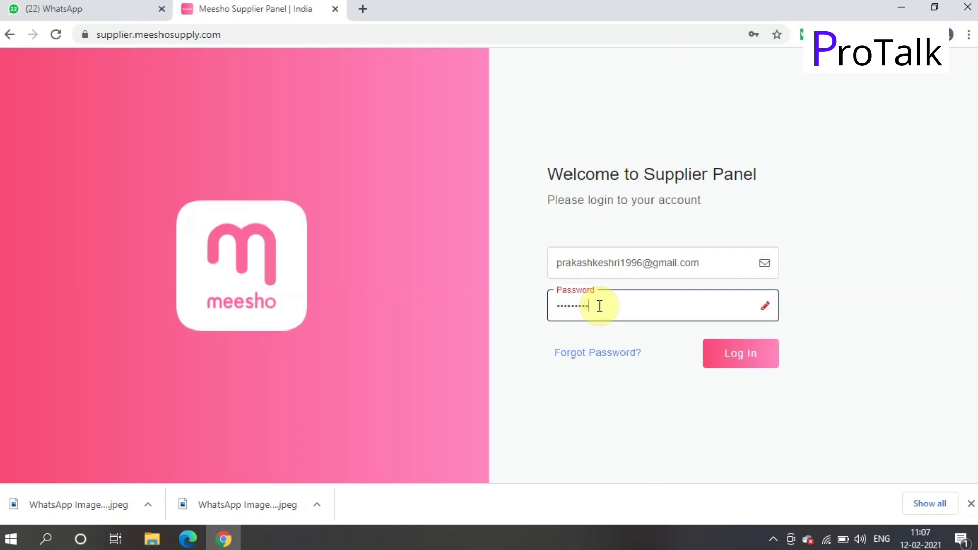
# Log in to the supplier panel and start adding a single catalog from the catalog uploads page
pyautogui.click(750, 356)
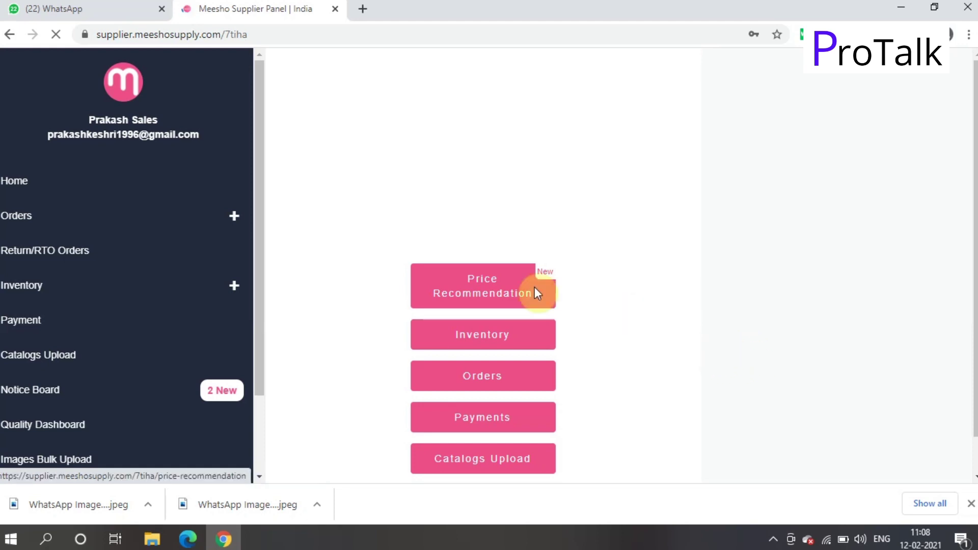
pyautogui.click(504, 328)
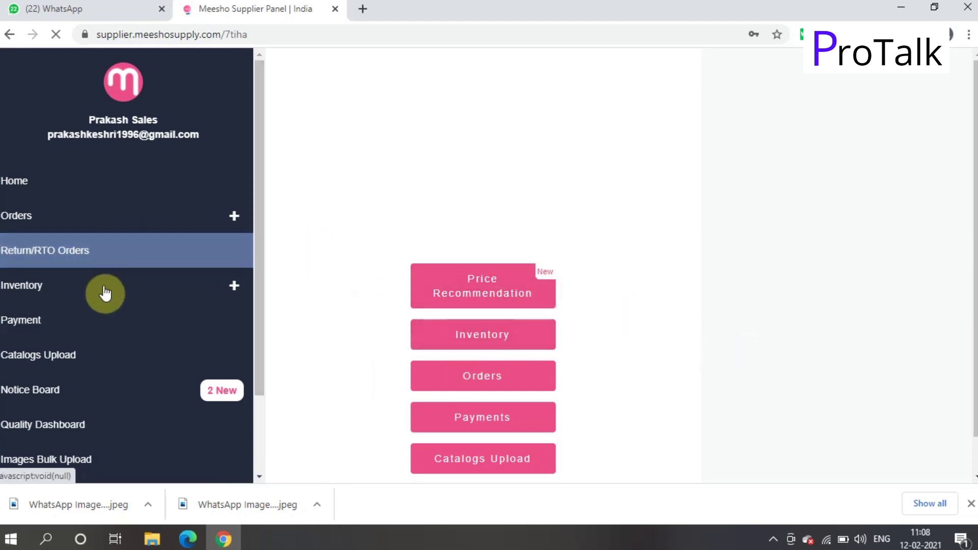
pyautogui.click(91, 361)
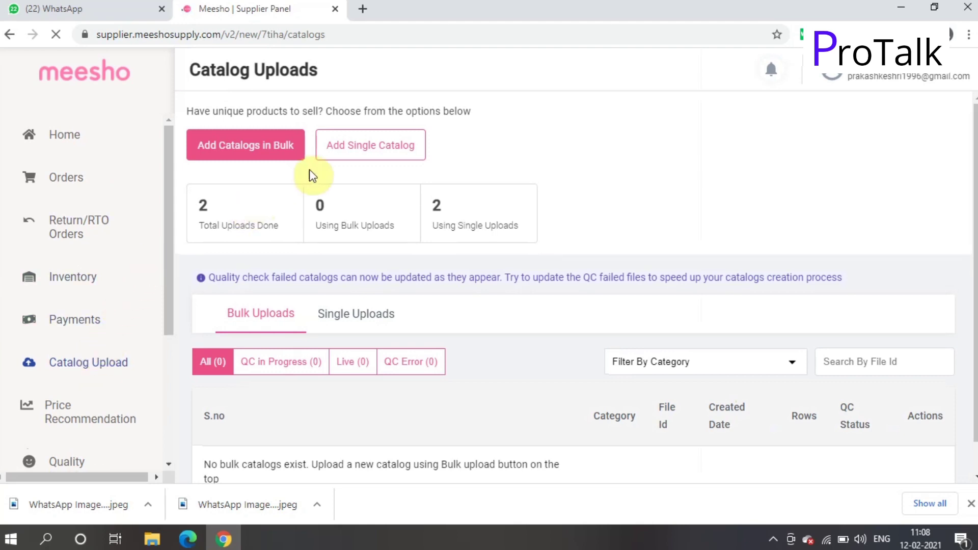
pyautogui.click(353, 146)
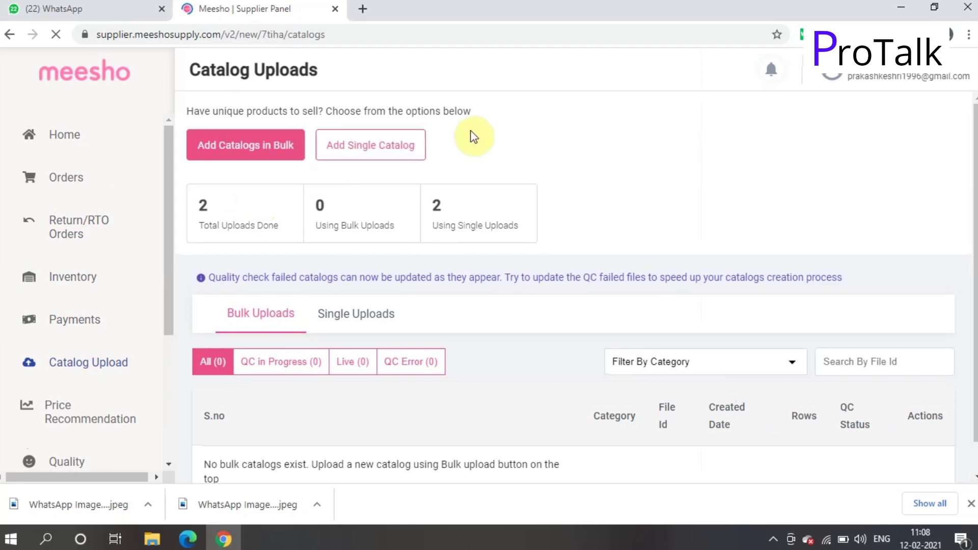
pyautogui.click(391, 147)
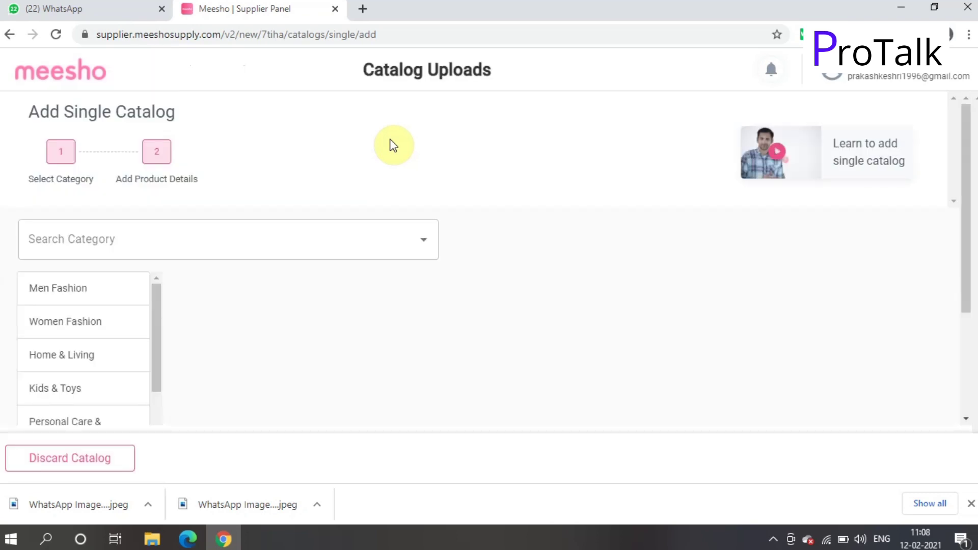
pyautogui.click(85, 236)
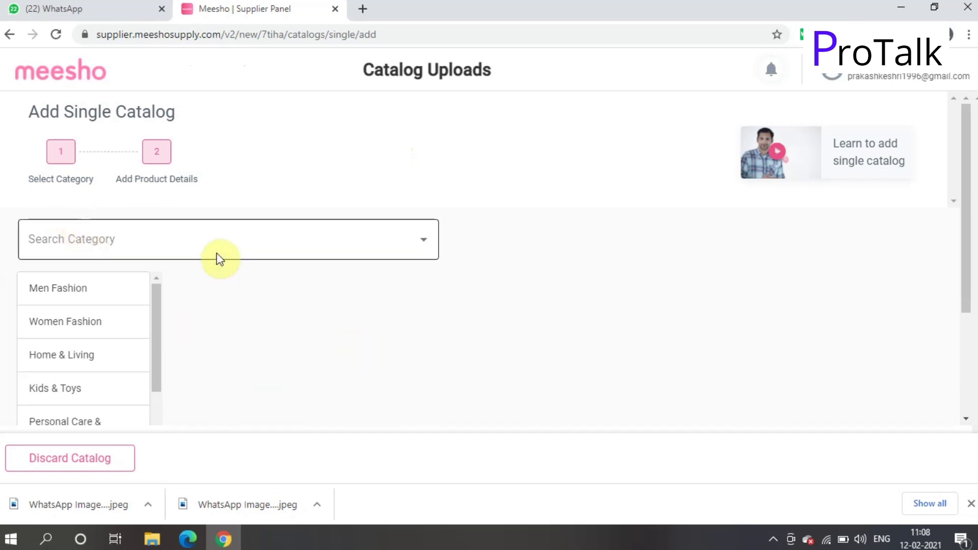
pyautogui.click(208, 249)
pyautogui.click(70, 227)
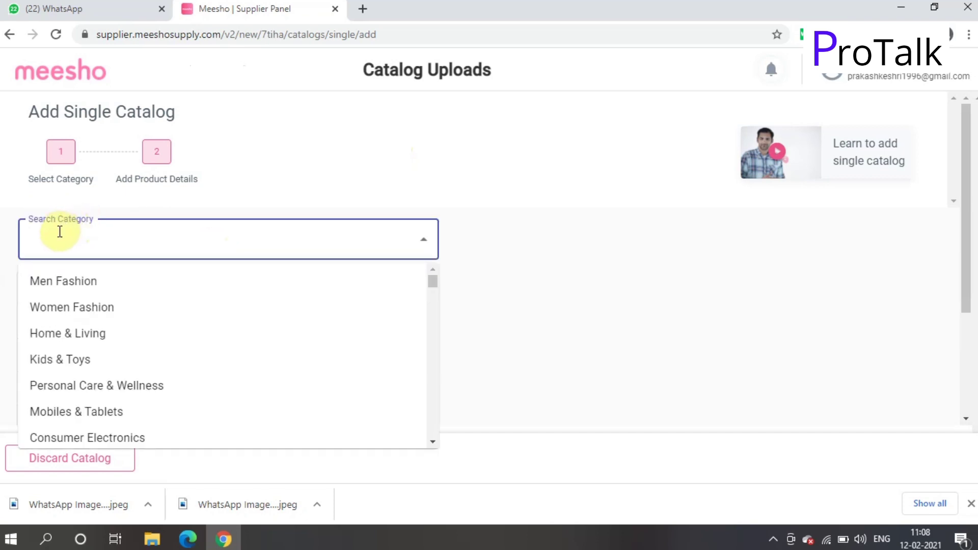
pyautogui.click(604, 341)
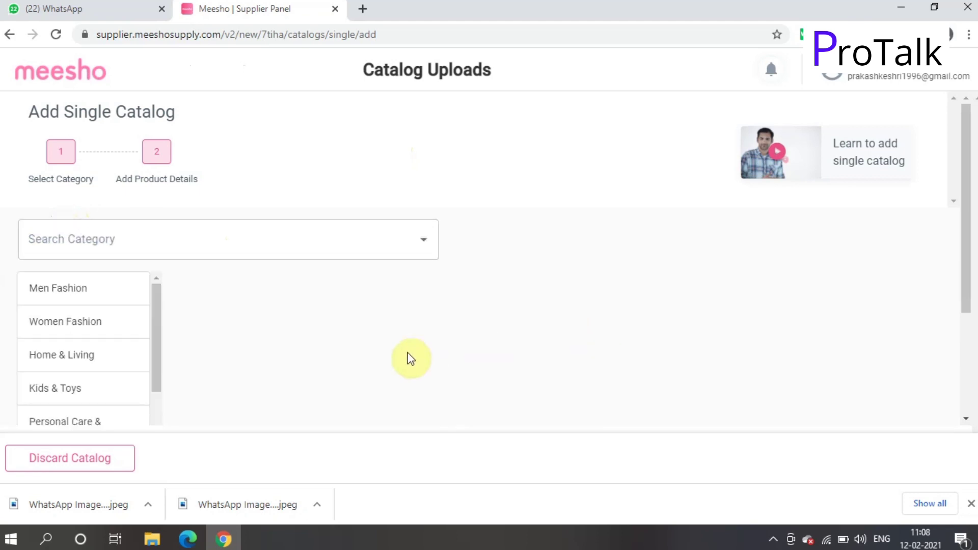
pyautogui.click(148, 403)
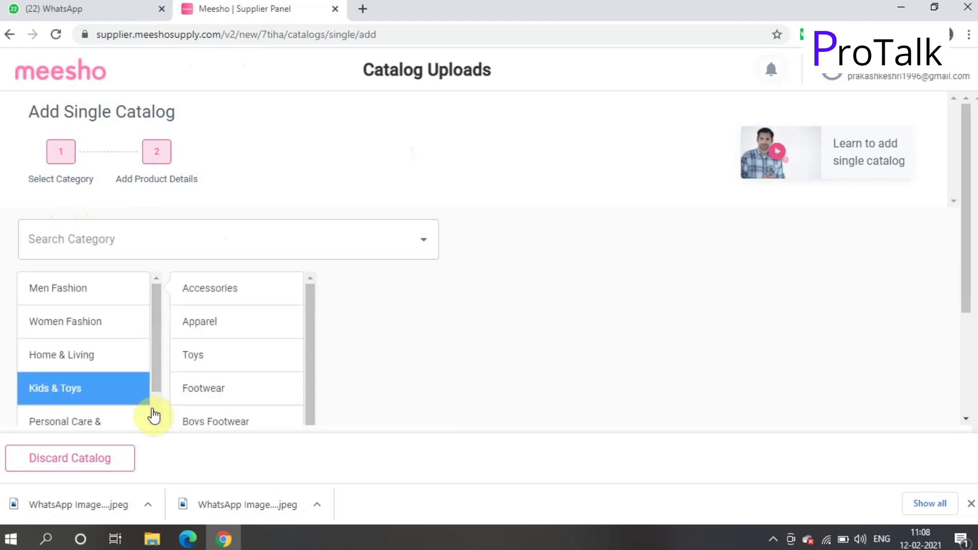
pyautogui.scroll(-3, 155, 414)
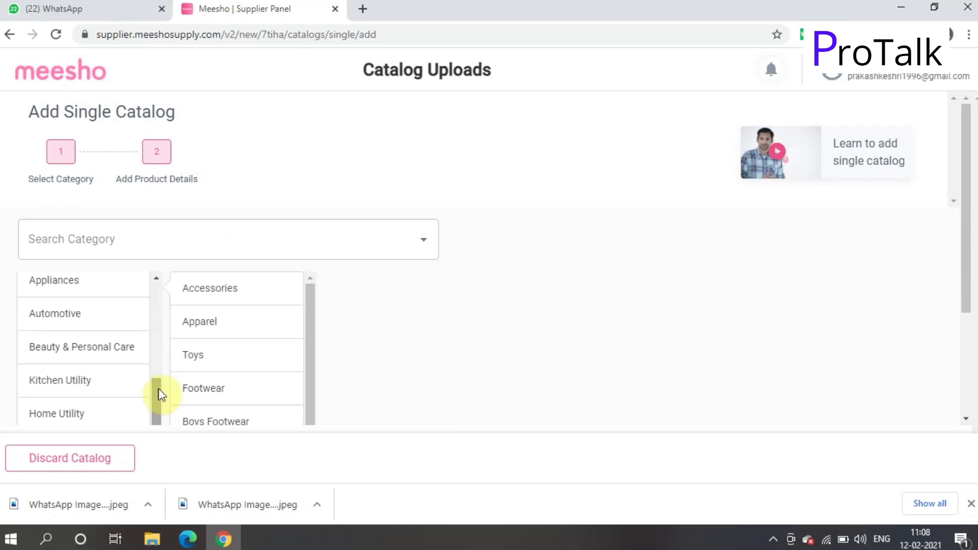
# Search the categories for "chop" and select Kitchen Utility / Kitchen Tools / Choppers & Peelers / Chopper
pyautogui.click(154, 239)
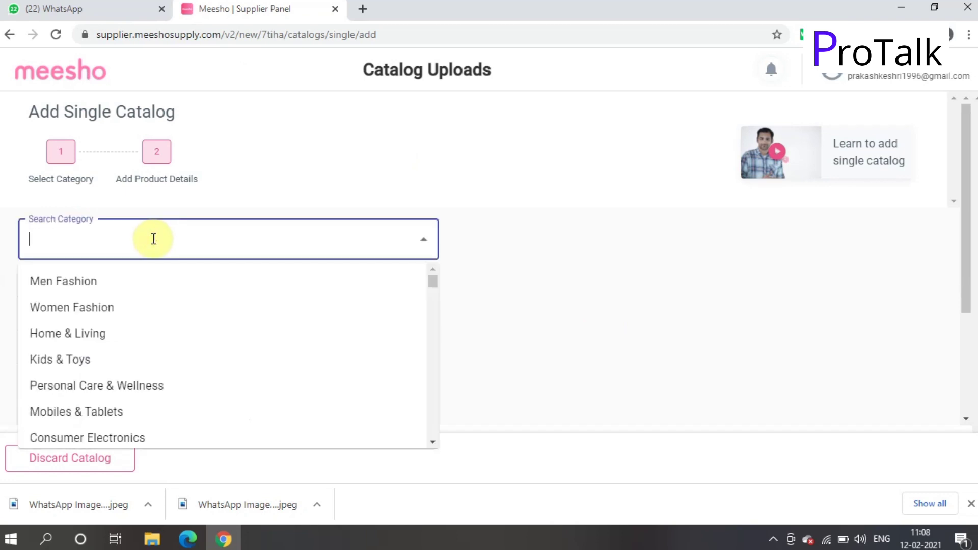
pyautogui.write('cho')
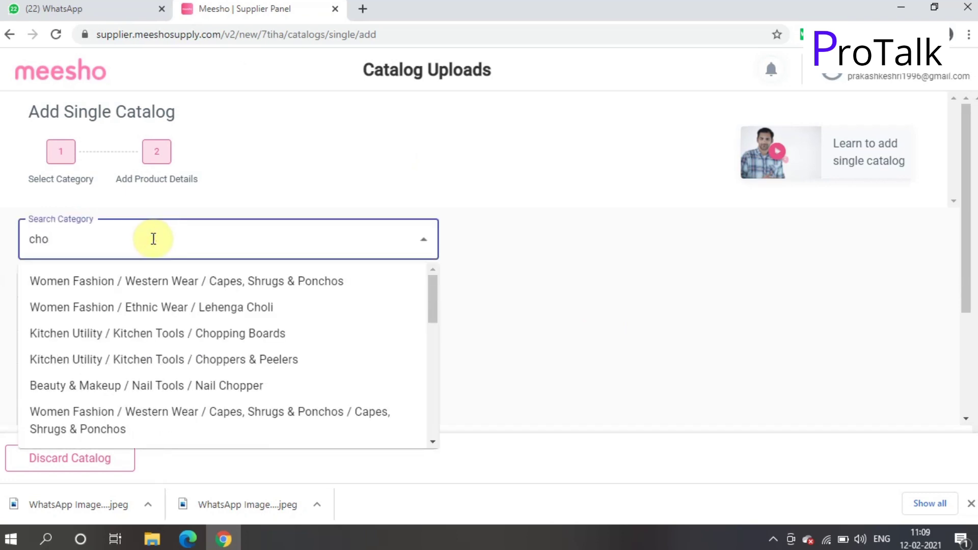
pyautogui.write('p')
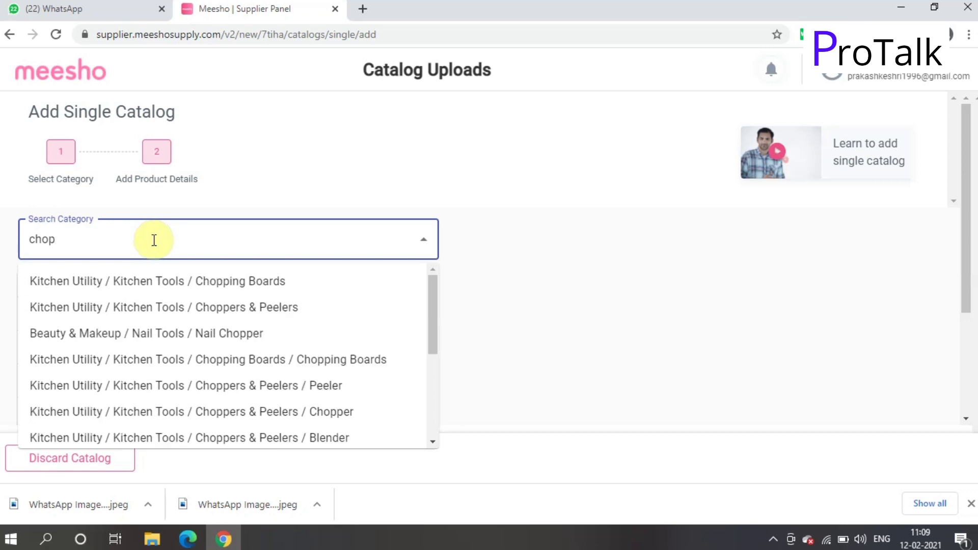
pyautogui.click(197, 308)
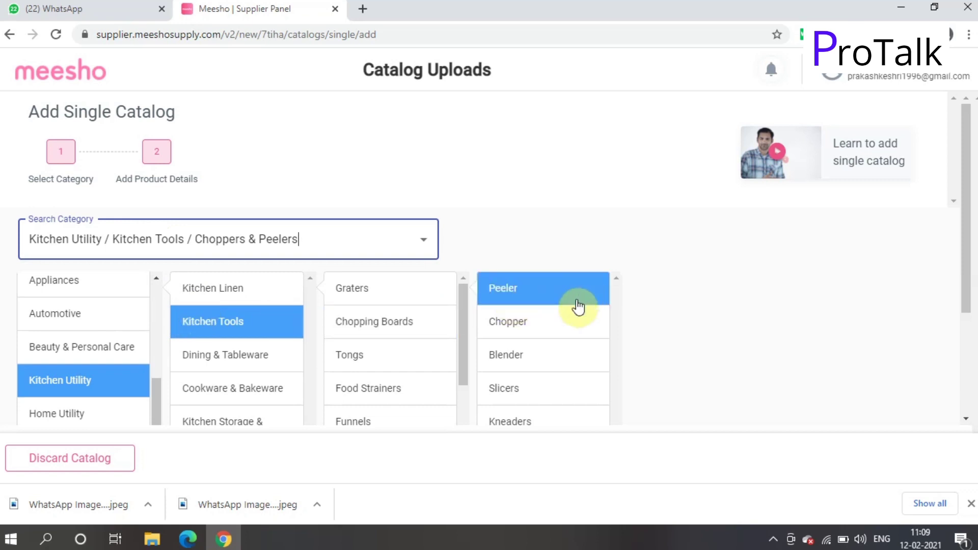
pyautogui.click(559, 322)
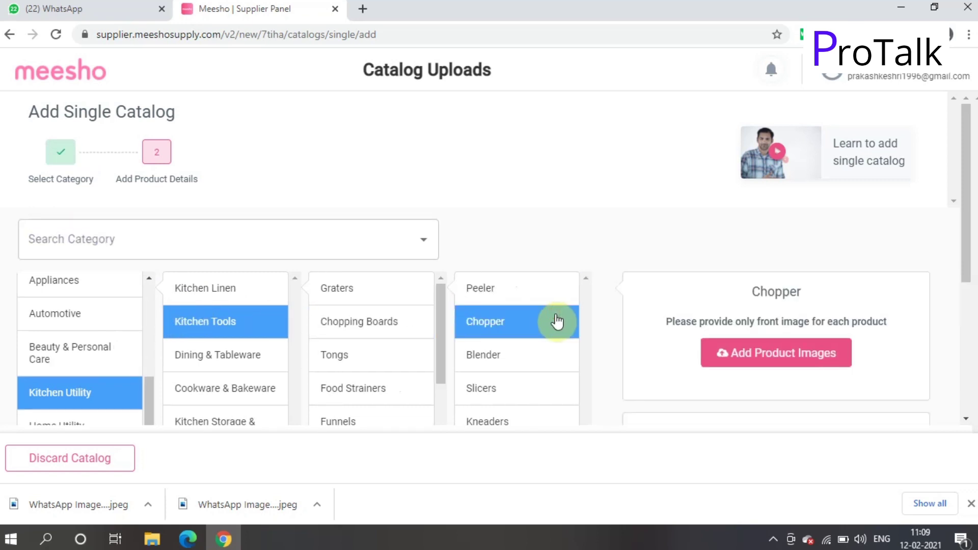
pyautogui.click(775, 352)
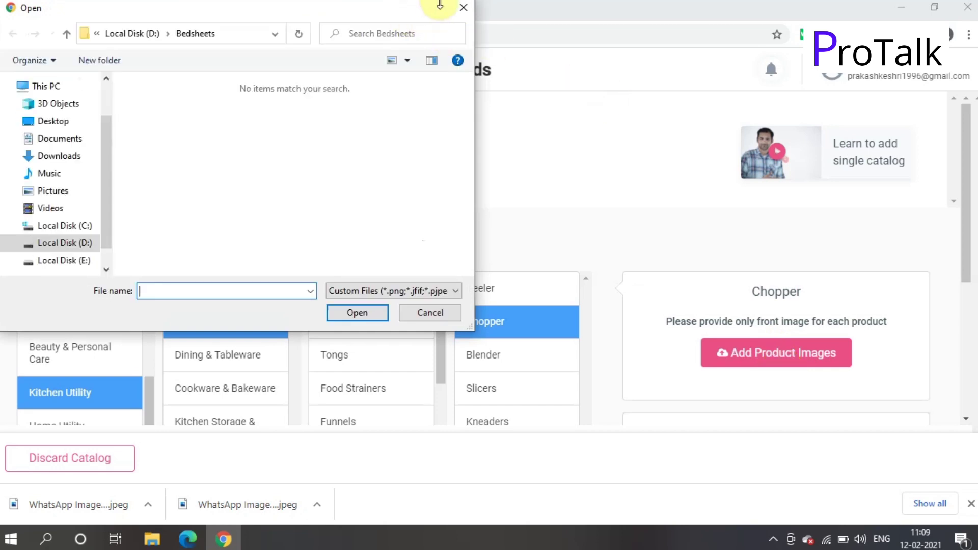
pyautogui.click(460, 8)
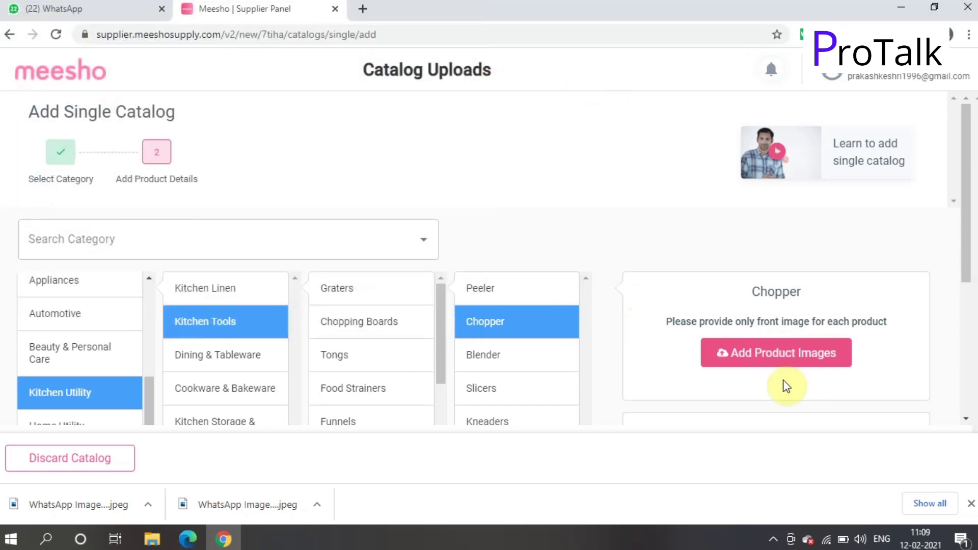
pyautogui.scroll(-1, 965, 423)
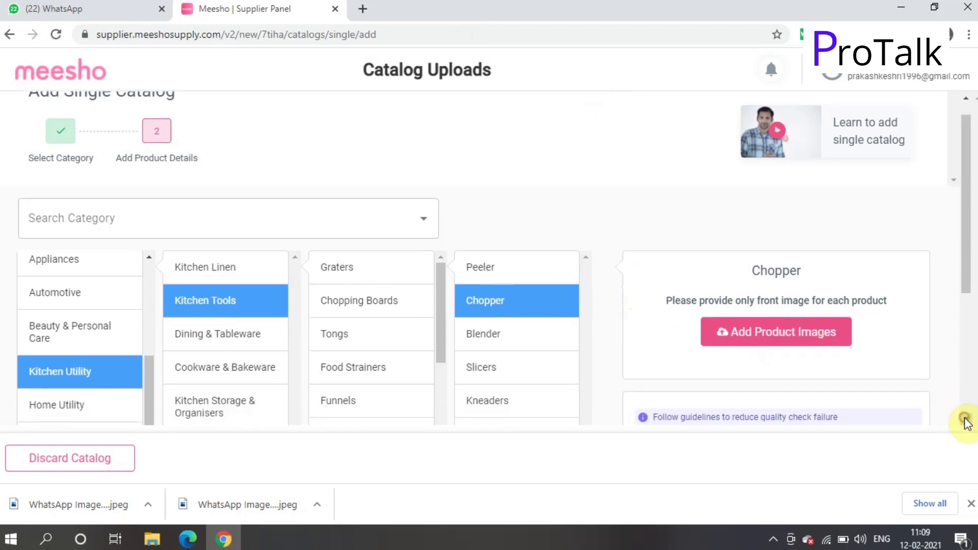
pyautogui.scroll(-1, 963, 420)
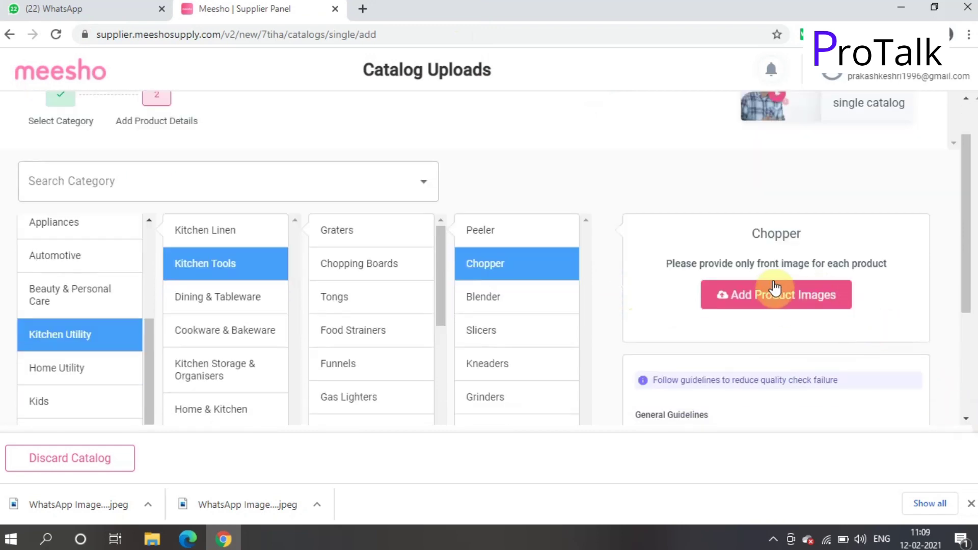
# Add the grey chopper photo "WhatsApp Image 2021-02-12 at 11.04.00 AM.jpeg" from the Downloads folder as the first product's image
pyautogui.click(769, 302)
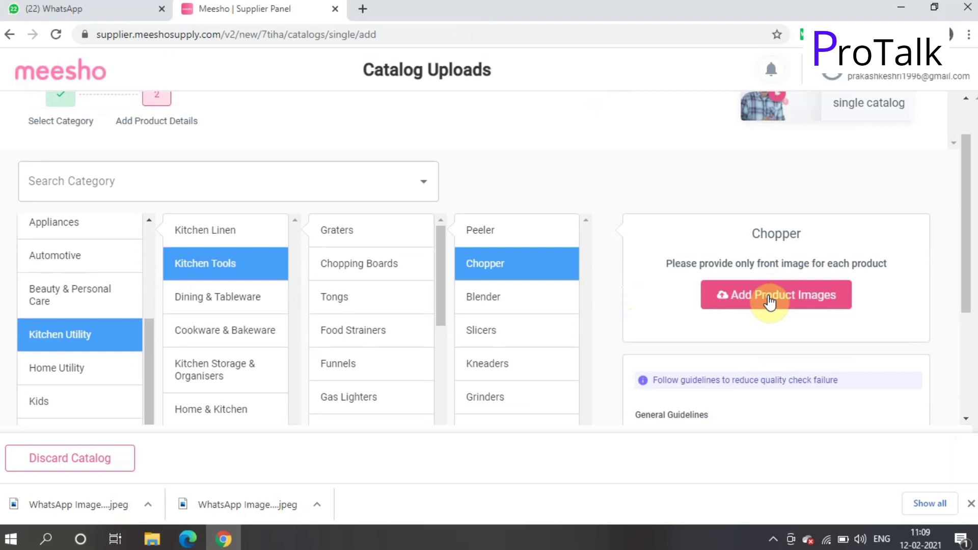
pyautogui.click(769, 300)
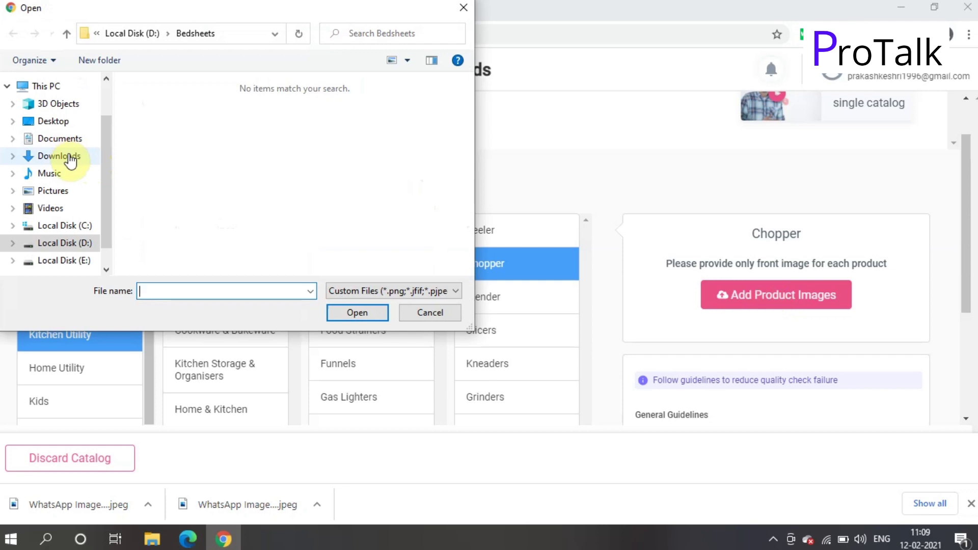
pyautogui.click(70, 158)
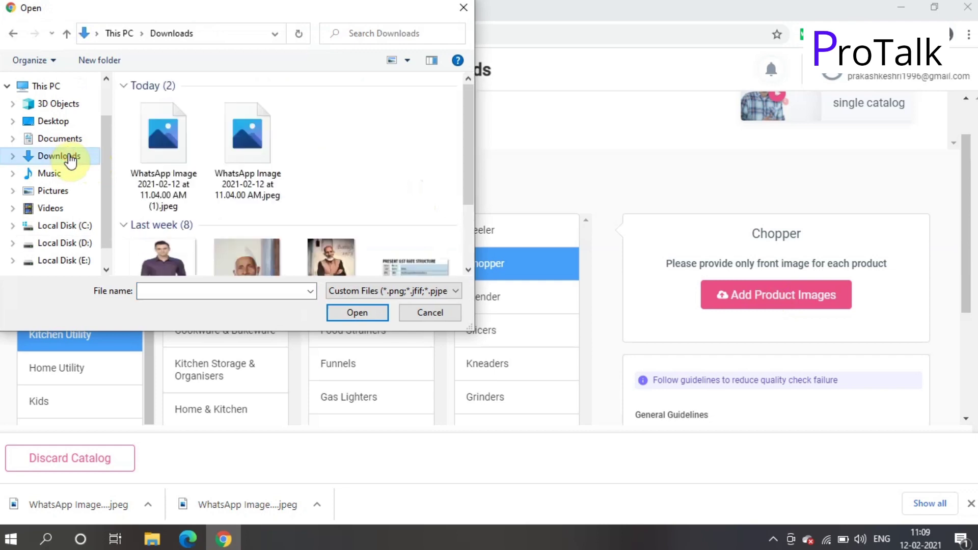
pyautogui.click(147, 143)
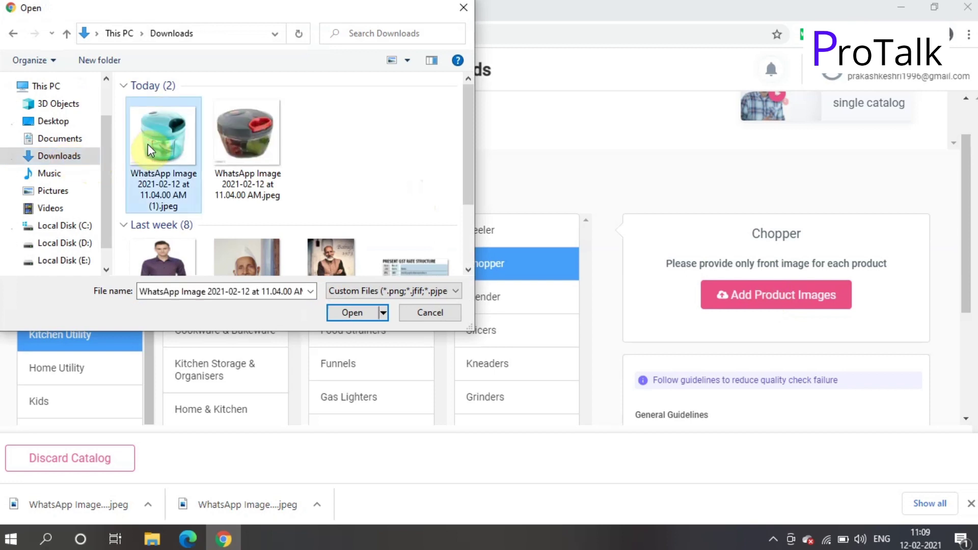
pyautogui.click(257, 123)
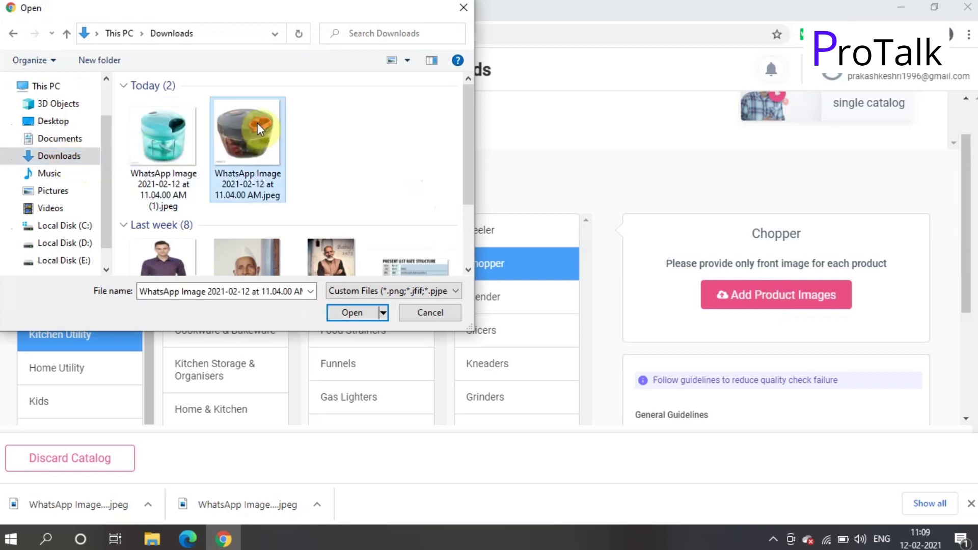
pyautogui.click(359, 310)
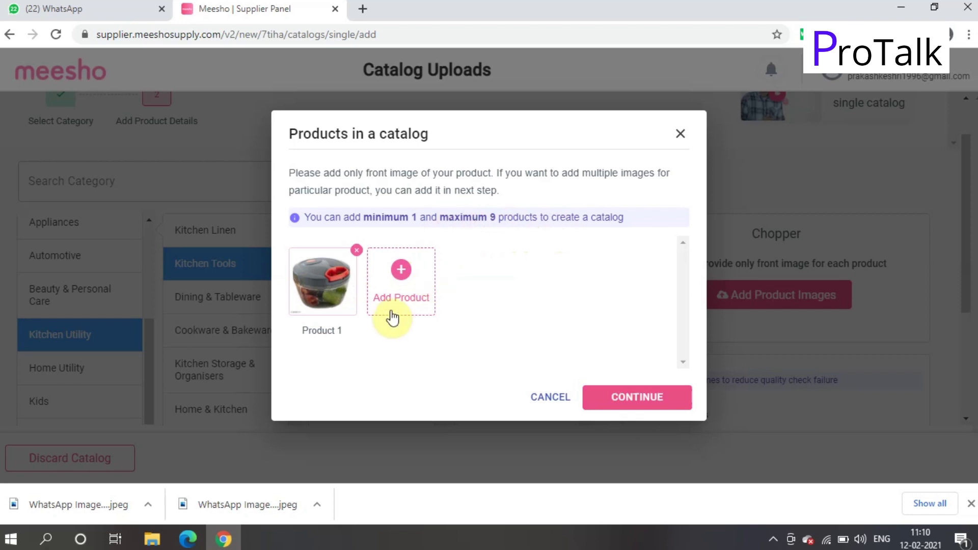
# Add "WhatsApp Image 2021-02-12 at 11.04.00 AM (1).jpeg" as the second product and continue to the product details
pyautogui.click(405, 281)
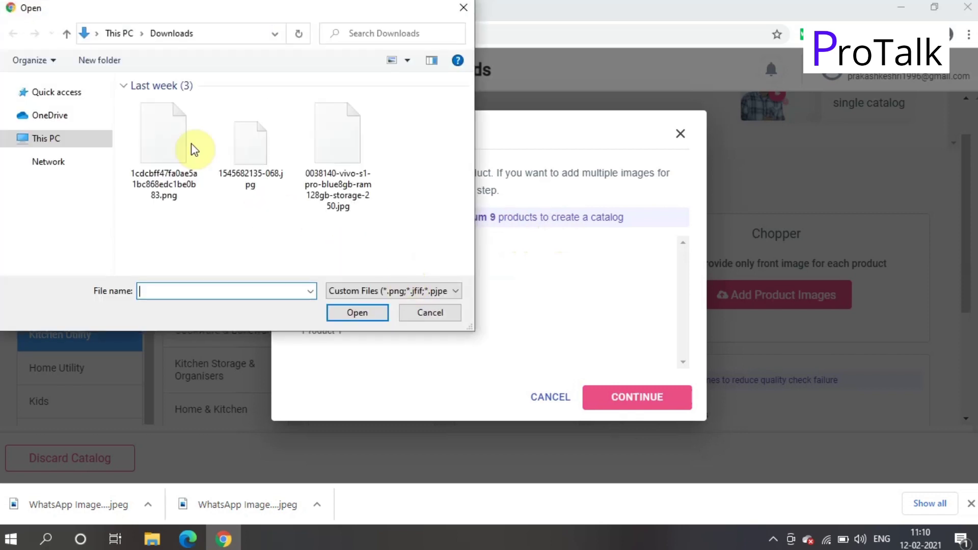
pyautogui.click(192, 143)
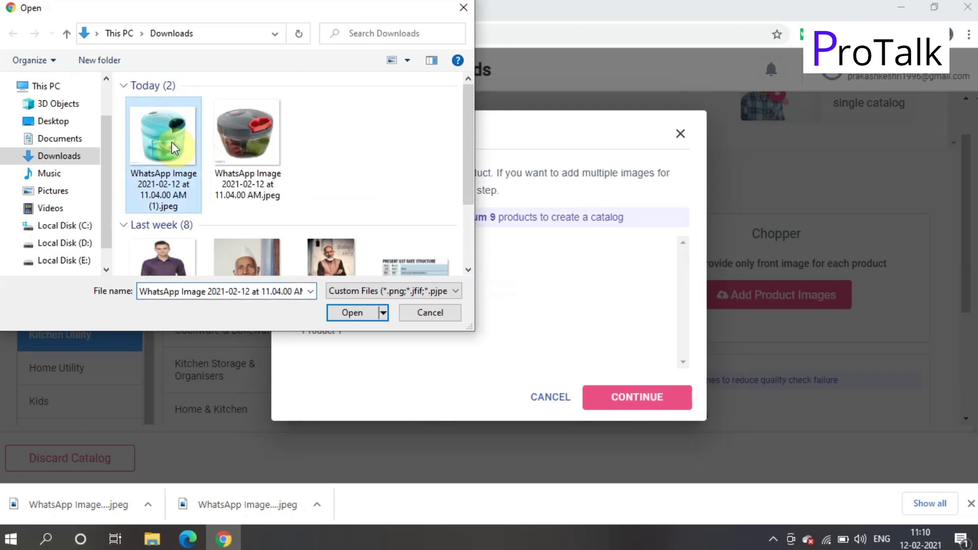
pyautogui.click(359, 314)
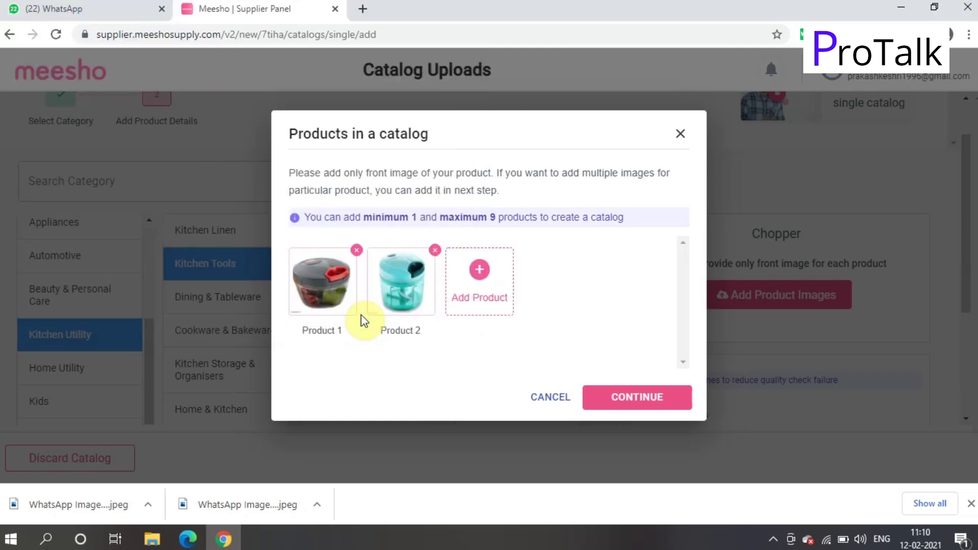
pyautogui.click(648, 403)
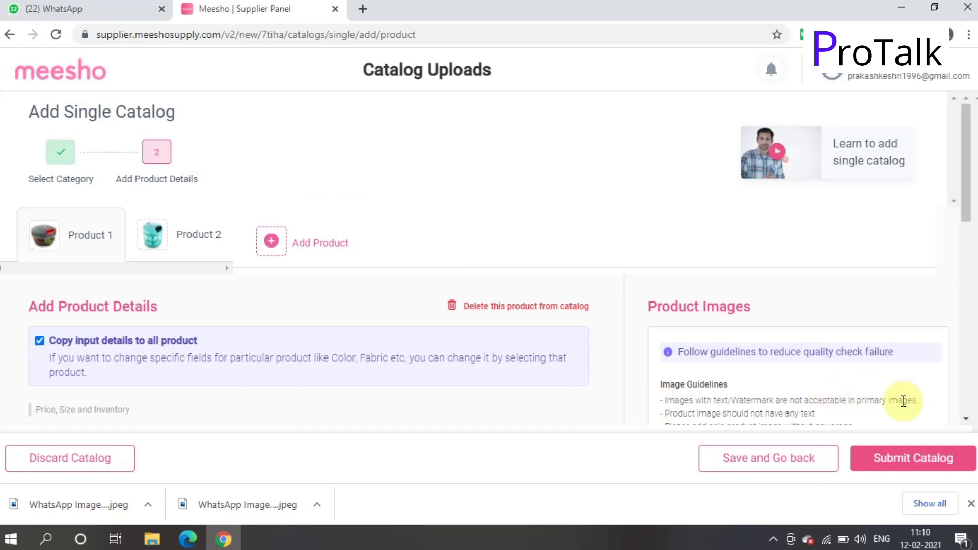
# Fill in the first product's details with Meesho price 100, GST 18 and product weight 300 g
pyautogui.scroll(-1, 964, 419)
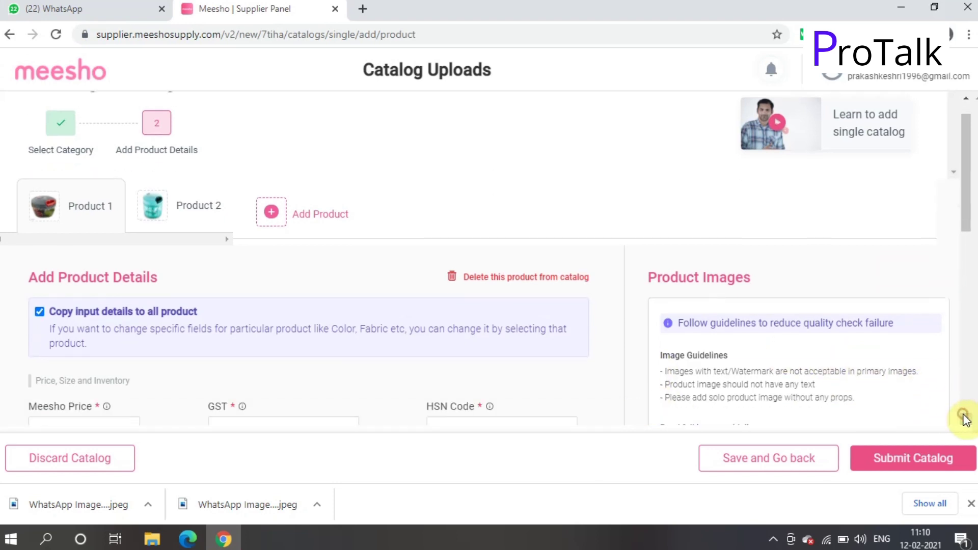
pyautogui.scroll(-1, 965, 419)
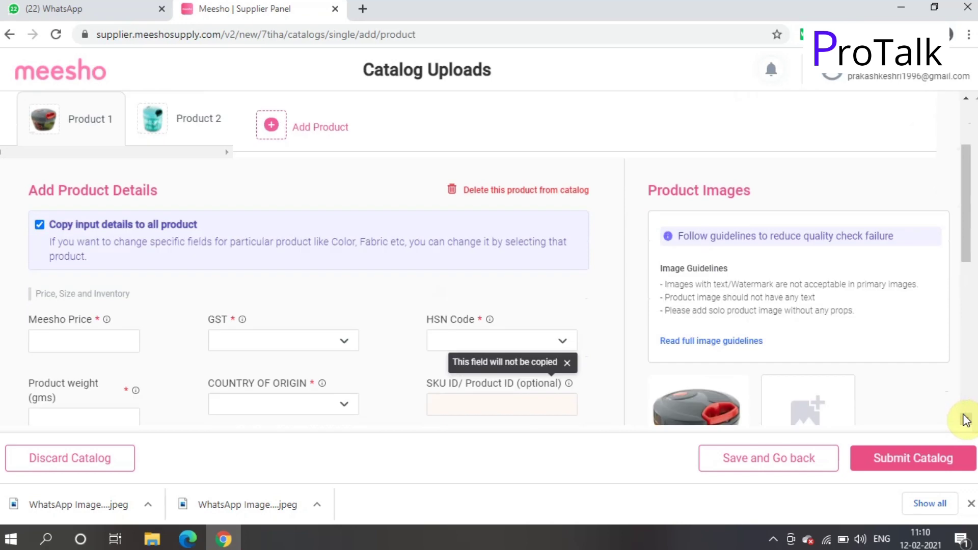
pyautogui.click(94, 342)
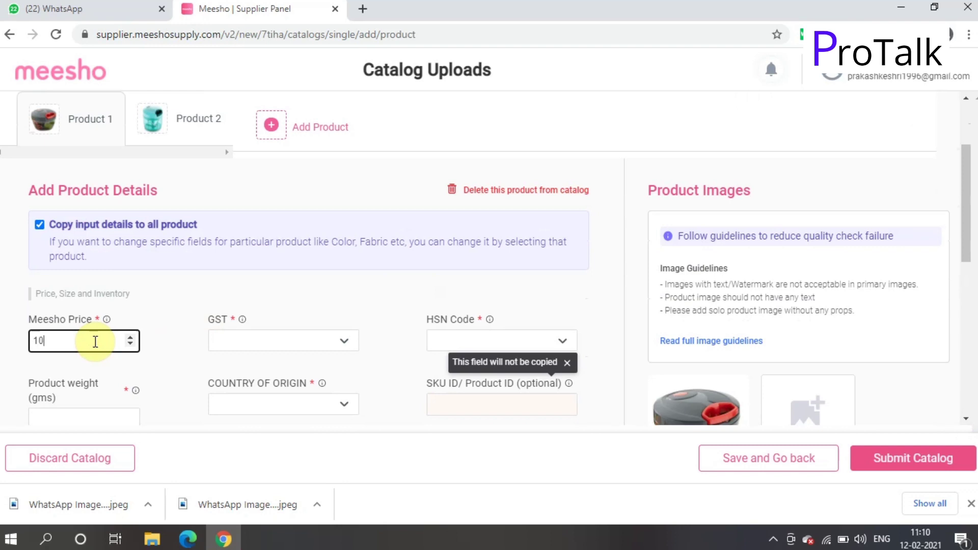
pyautogui.click(318, 341)
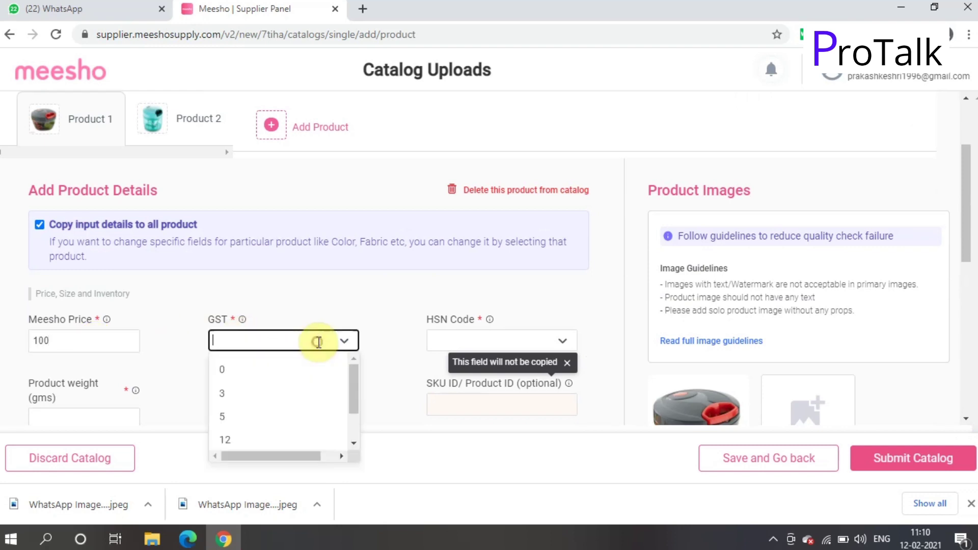
pyautogui.click(350, 433)
pyautogui.click(260, 411)
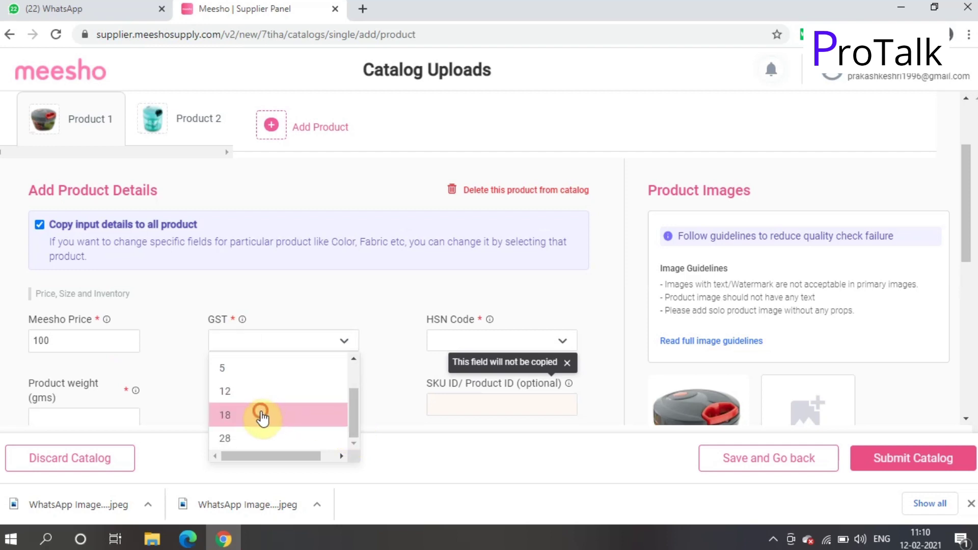
pyautogui.click(77, 423)
pyautogui.write('300')
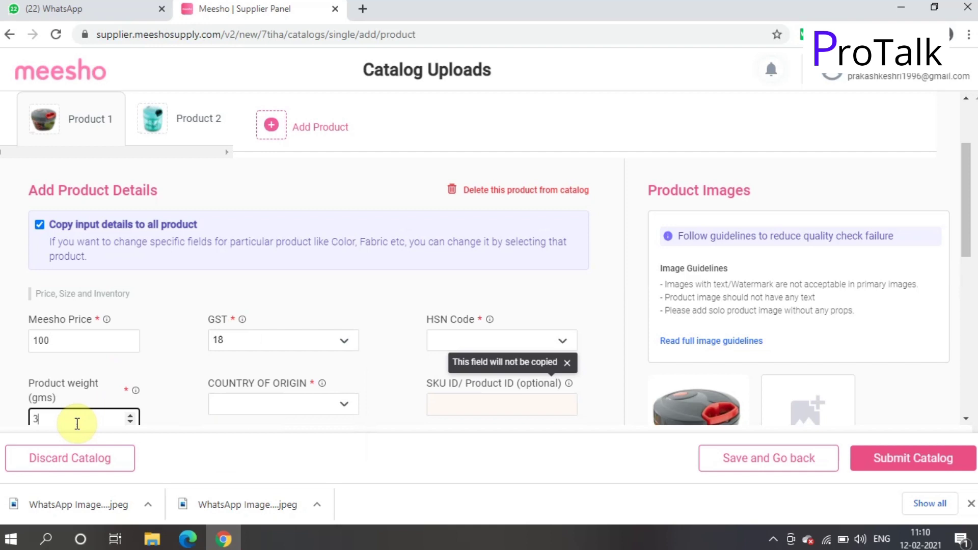
# Set the first product's country of origin to India and its size to Free Size
pyautogui.click(249, 402)
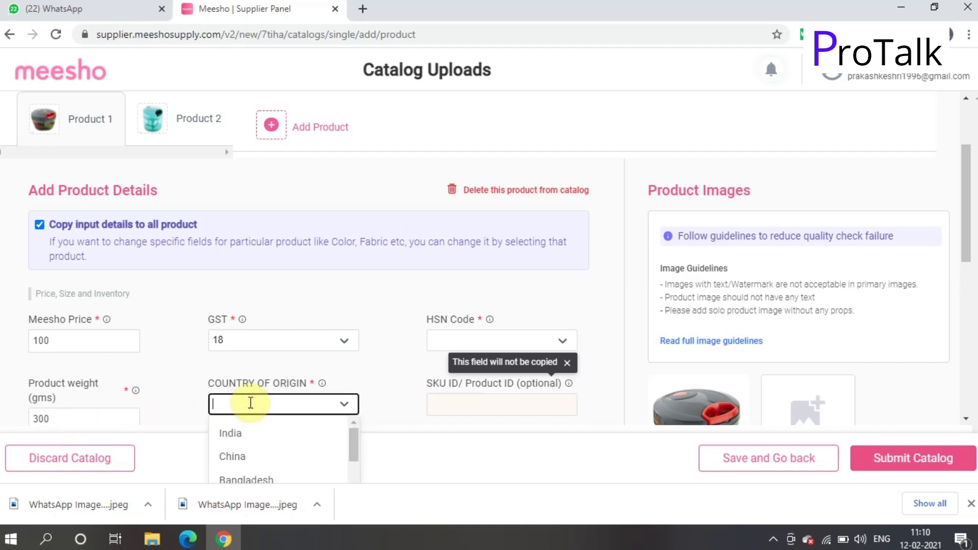
pyautogui.click(247, 433)
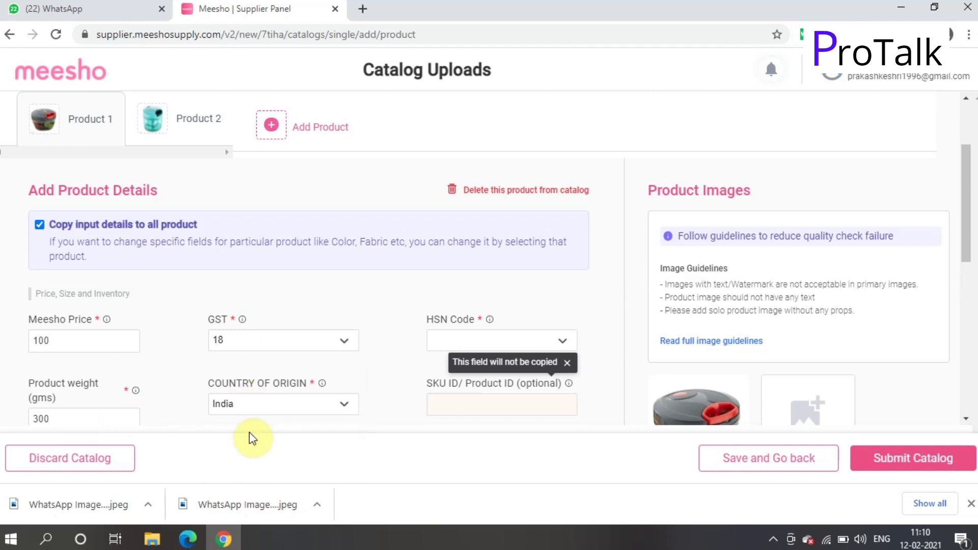
pyautogui.click(966, 420)
pyautogui.click(969, 421)
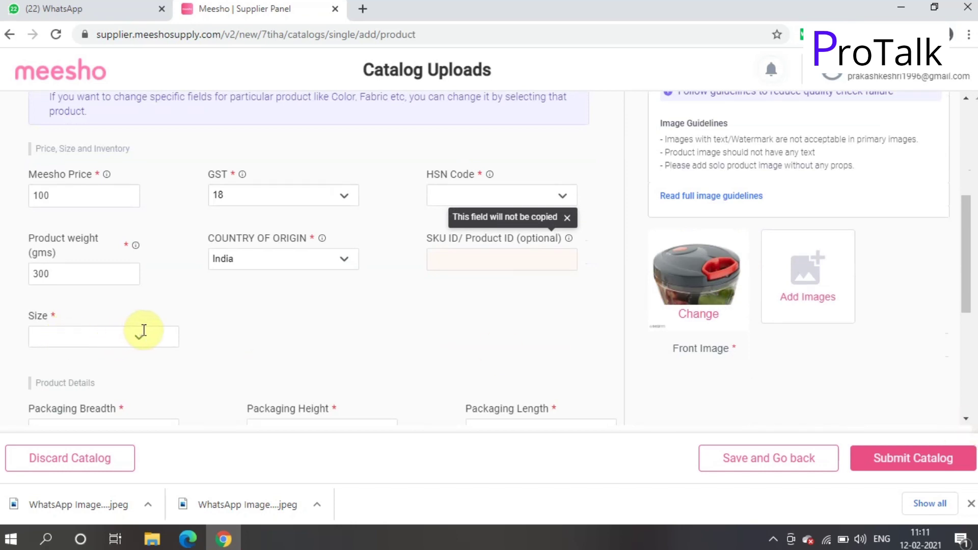
pyautogui.click(145, 335)
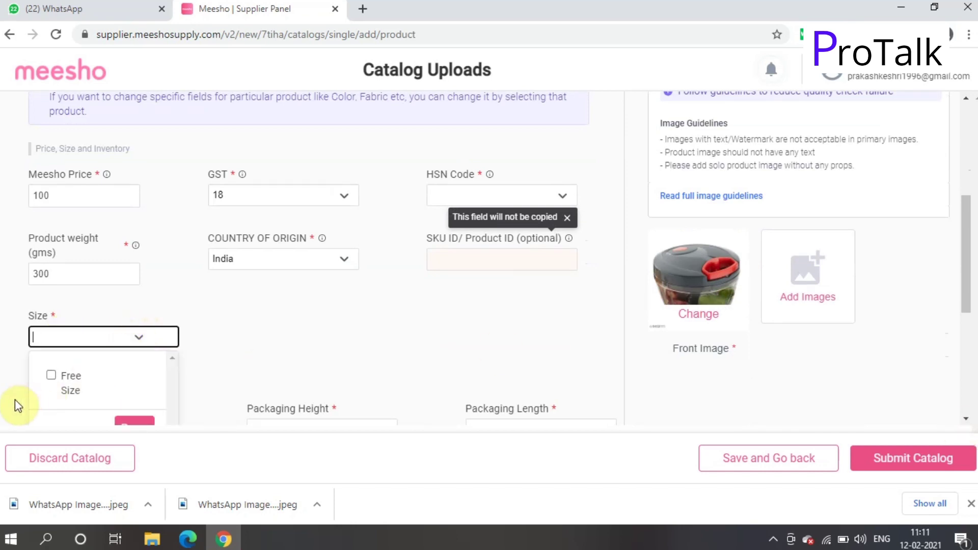
pyautogui.click(51, 377)
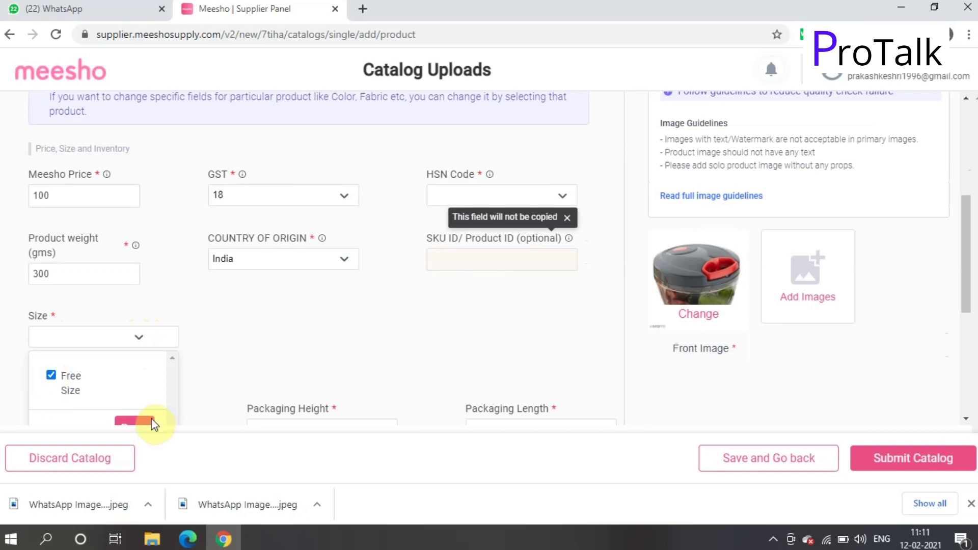
pyautogui.click(133, 423)
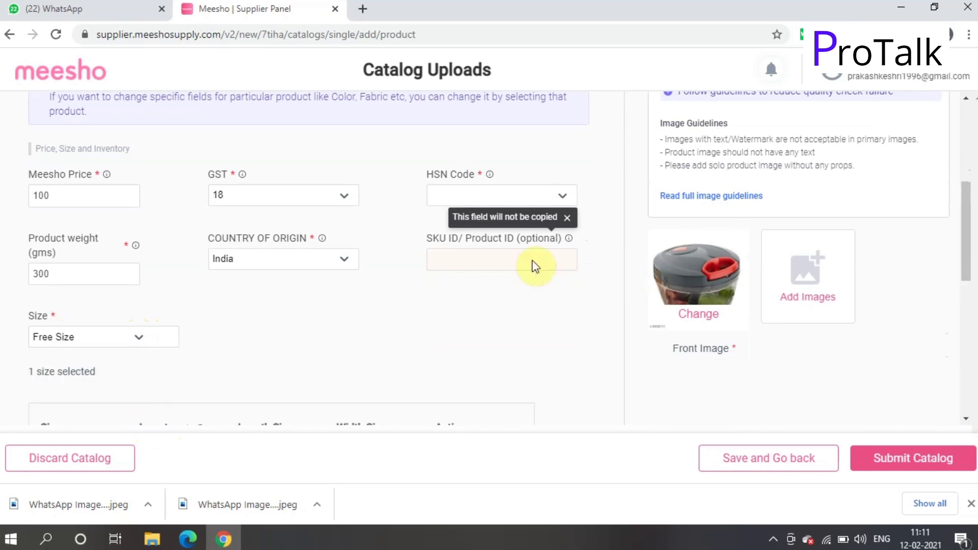
# Choose HSN code 82089090 for the first product and enter CHOPER-005 as its SKU ID
pyautogui.click(474, 191)
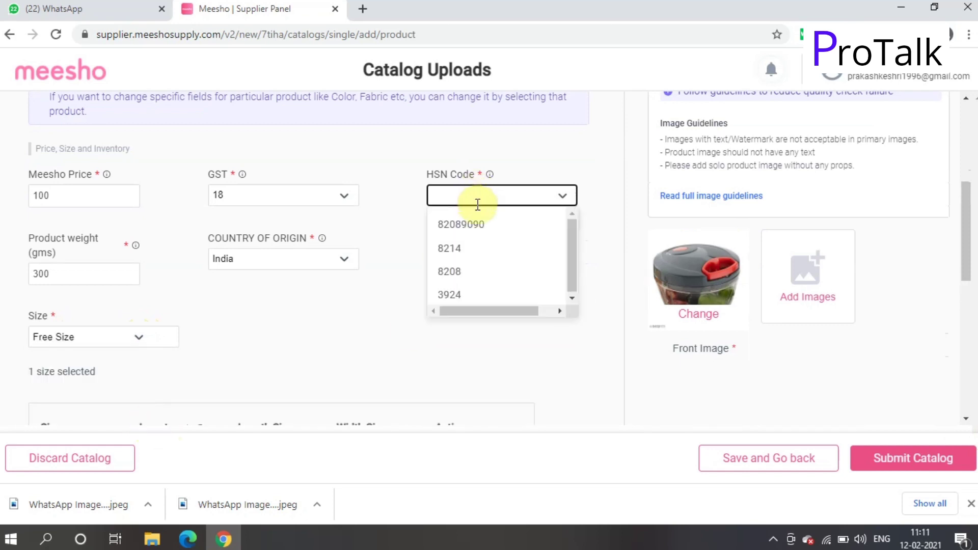
pyautogui.click(505, 227)
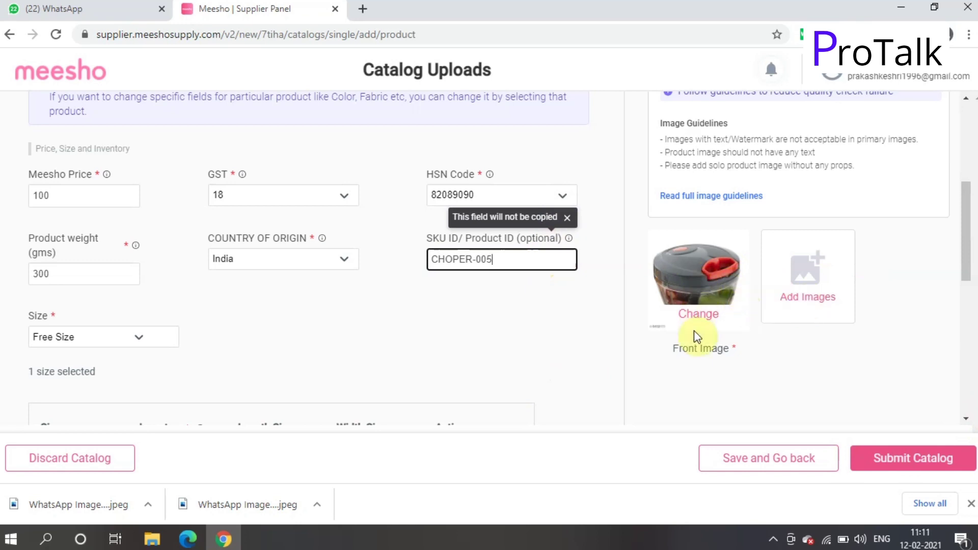
pyautogui.click(794, 288)
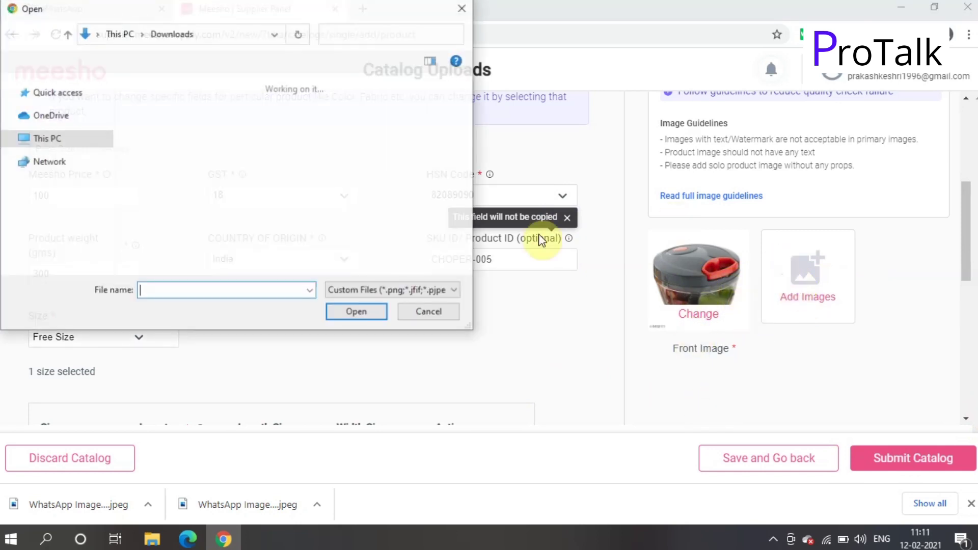
pyautogui.click(464, 8)
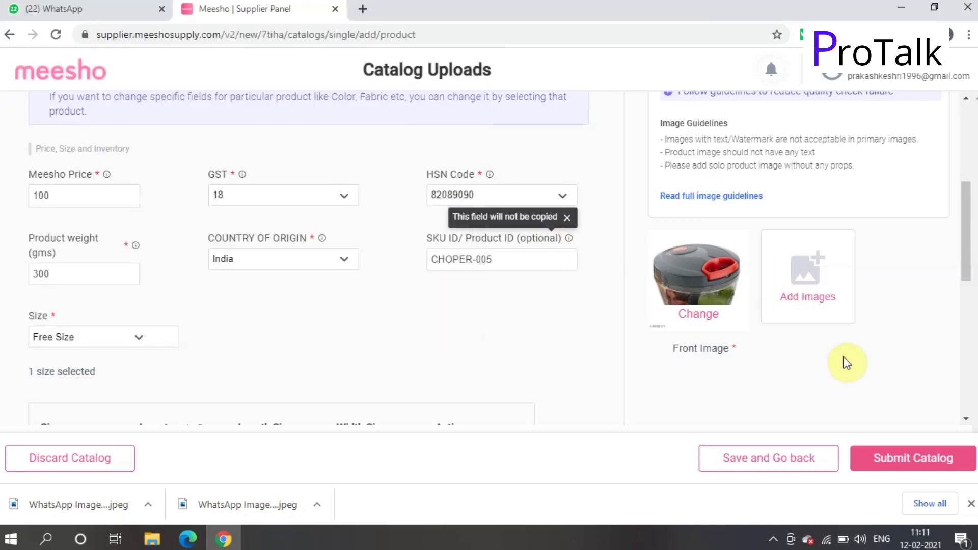
# Fill in the Free Size row with inventory 100, length size 10 inch and width size 12 inch
pyautogui.click(968, 363)
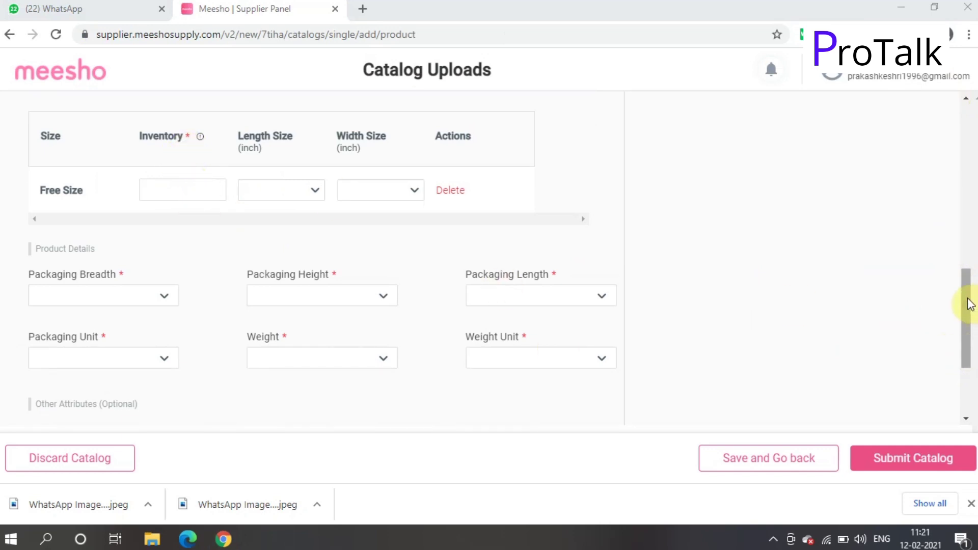
pyautogui.moveTo(968, 304); pyautogui.dragTo(967, 286)
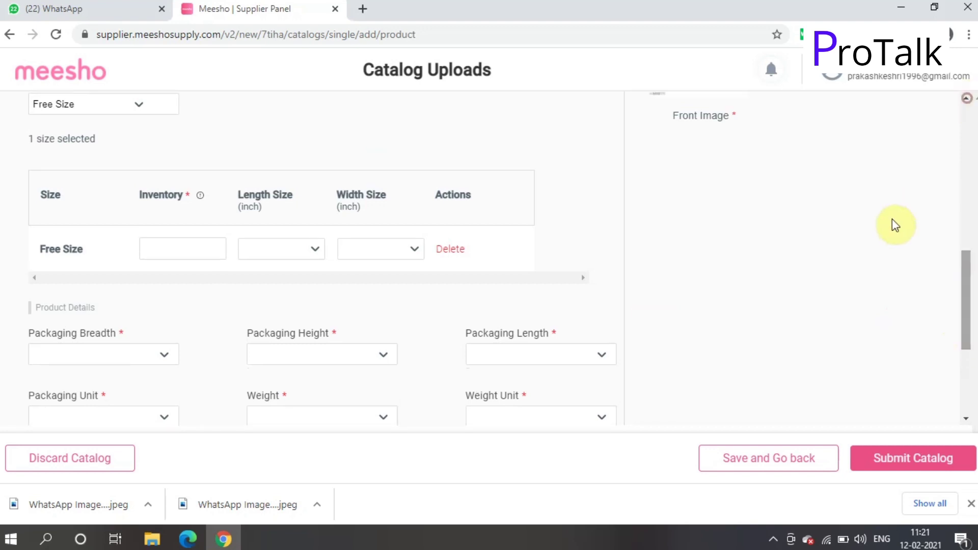
pyautogui.scroll(-2, 892, 219)
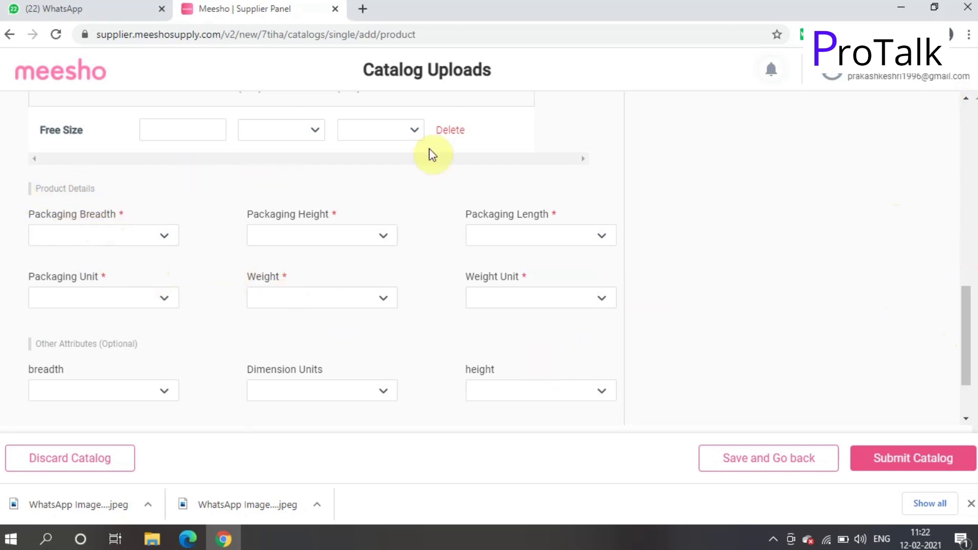
pyautogui.moveTo(961, 347); pyautogui.dragTo(971, 301)
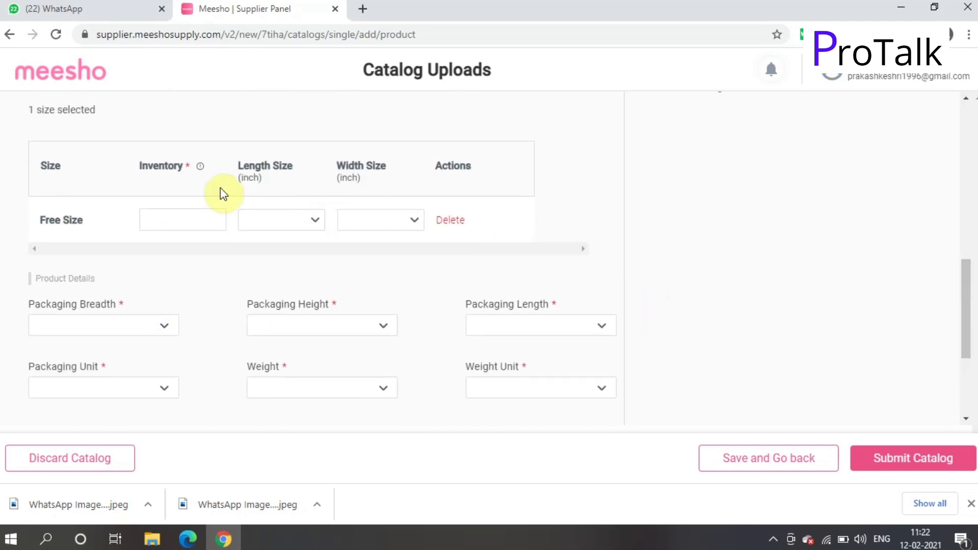
pyautogui.click(178, 226)
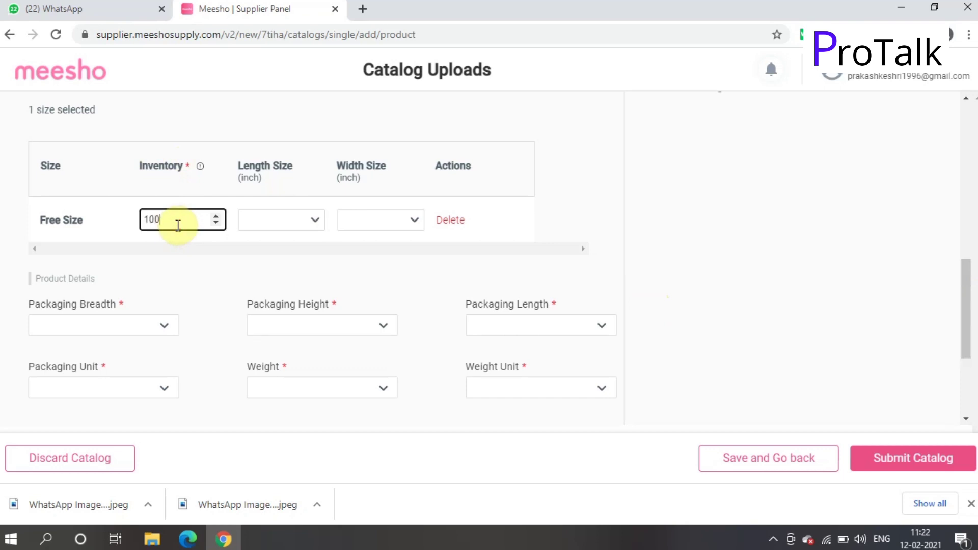
pyautogui.click(266, 215)
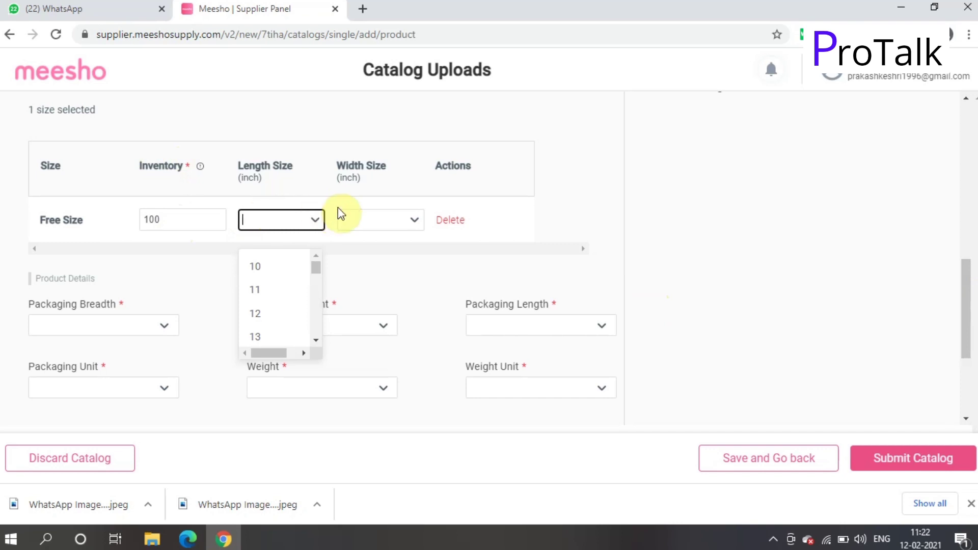
pyautogui.click(354, 213)
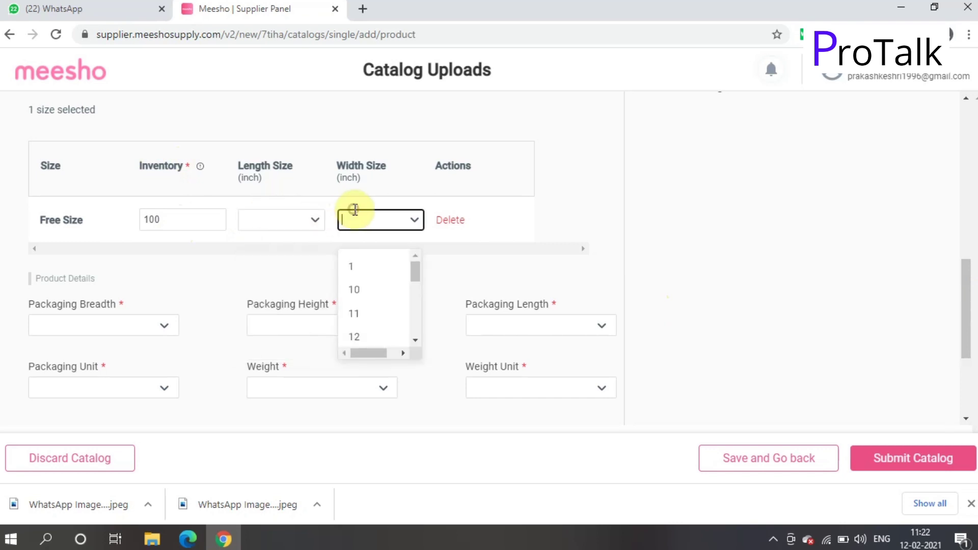
pyautogui.click(261, 227)
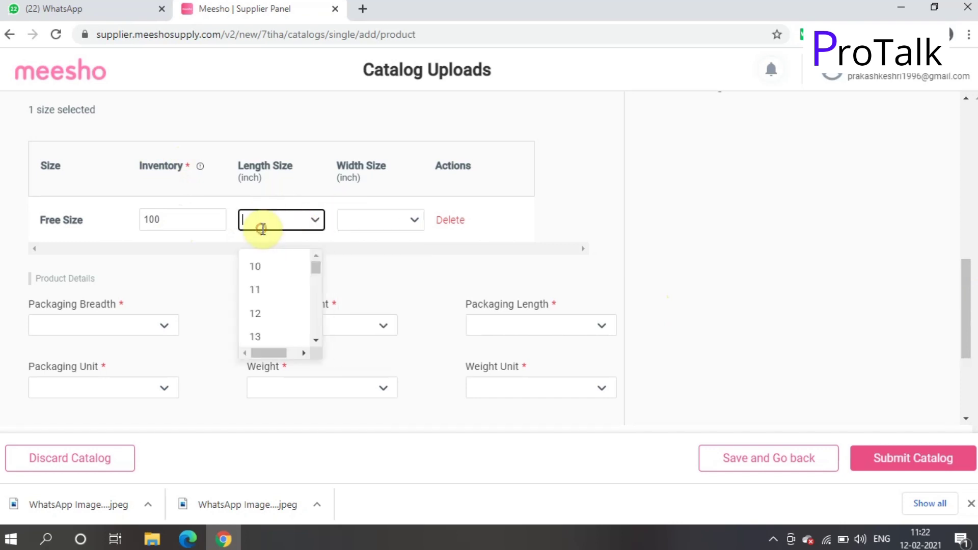
pyautogui.click(271, 268)
pyautogui.click(378, 220)
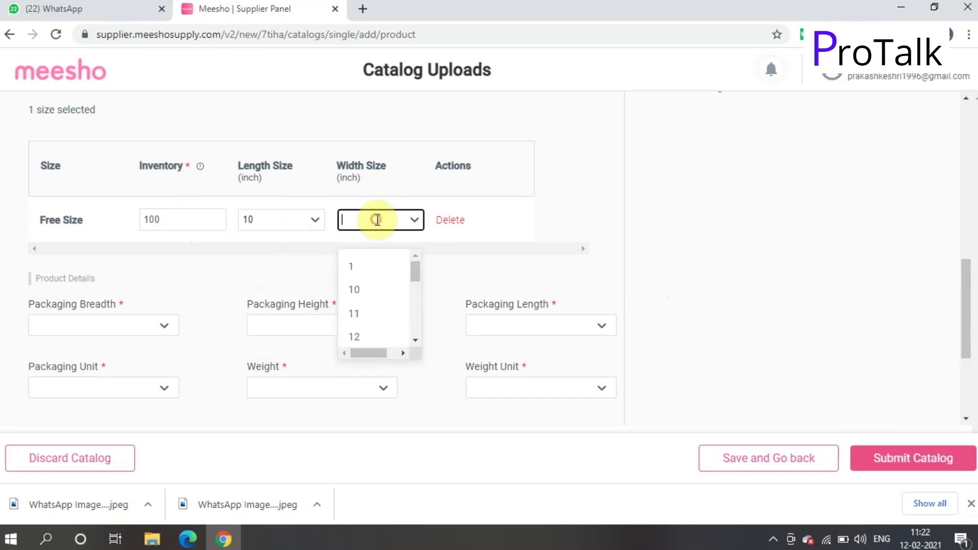
pyautogui.click(387, 338)
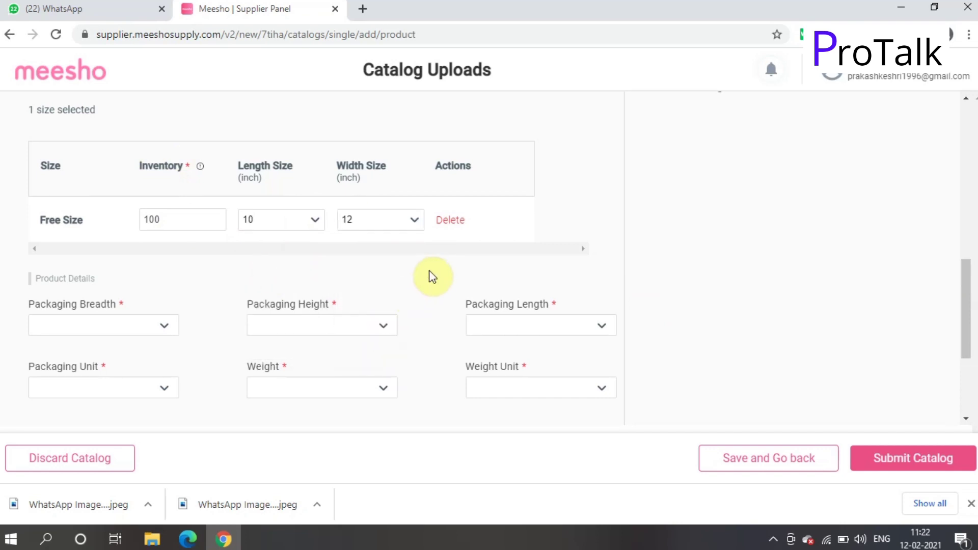
# Set the first product's packaging breadth to 10 and its packaging height to 11
pyautogui.click(133, 324)
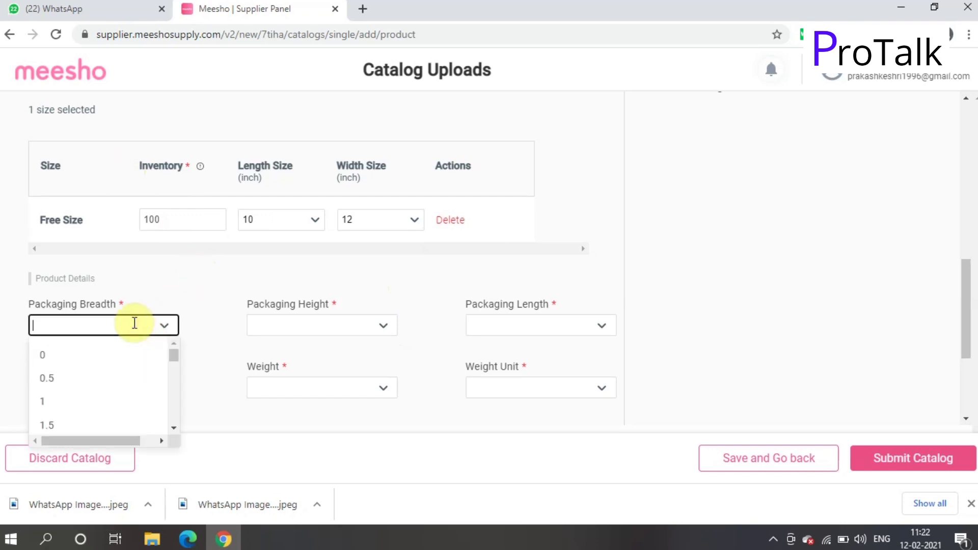
pyautogui.click(173, 429)
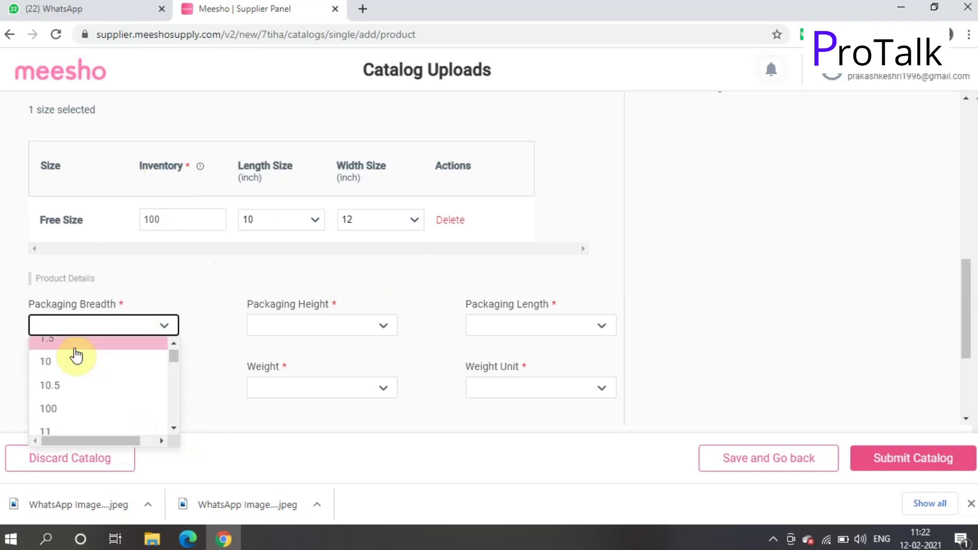
pyautogui.click(77, 363)
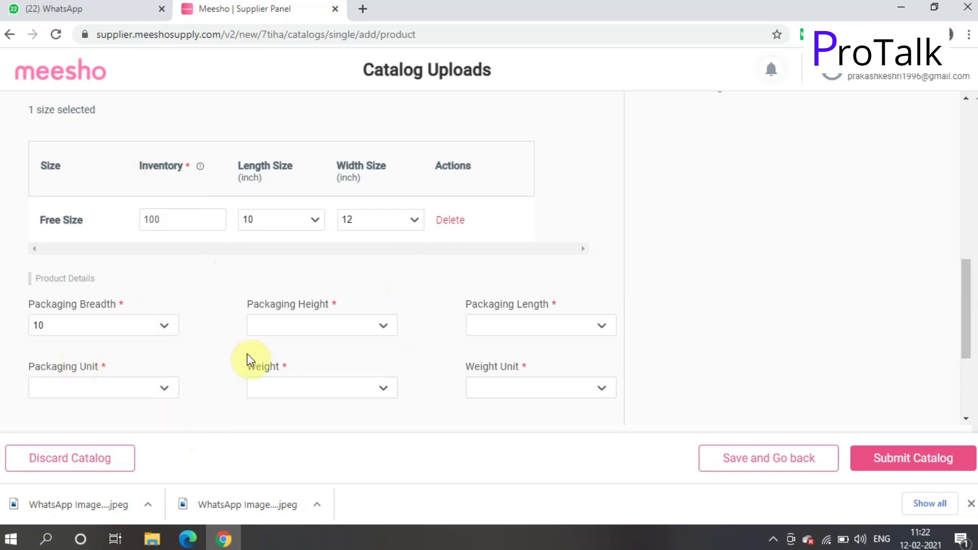
pyautogui.click(290, 328)
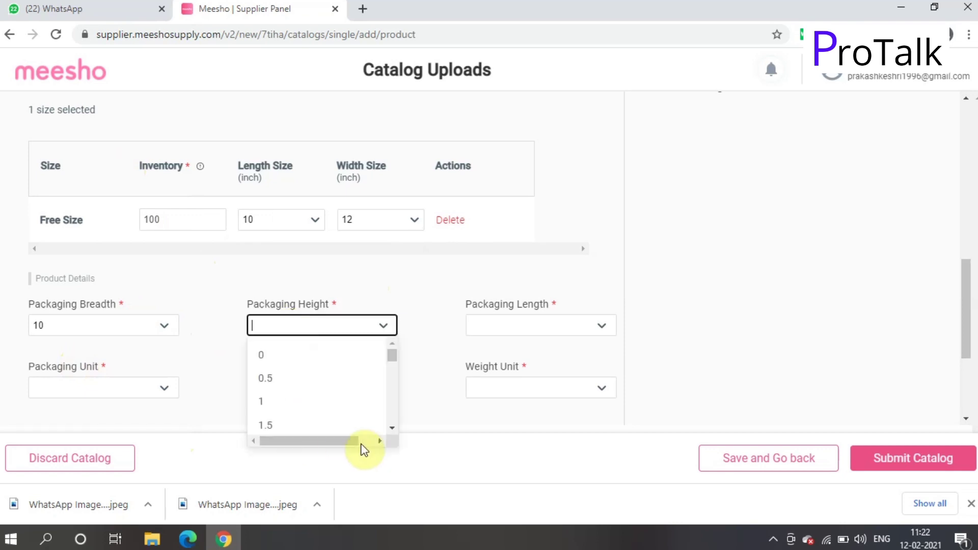
pyautogui.click(392, 428)
pyautogui.click(392, 428)
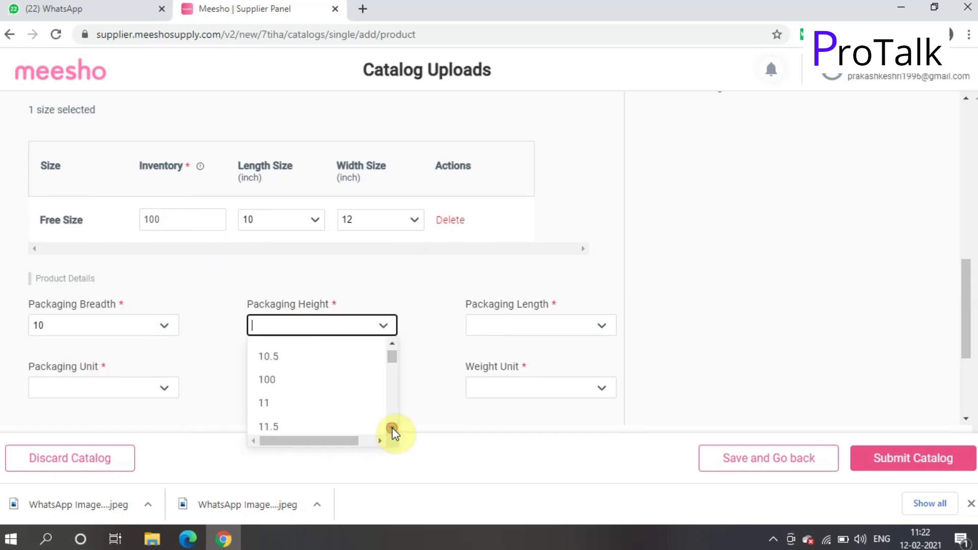
pyautogui.click(392, 428)
pyautogui.click(392, 428)
pyautogui.click(392, 428)
pyautogui.click(392, 431)
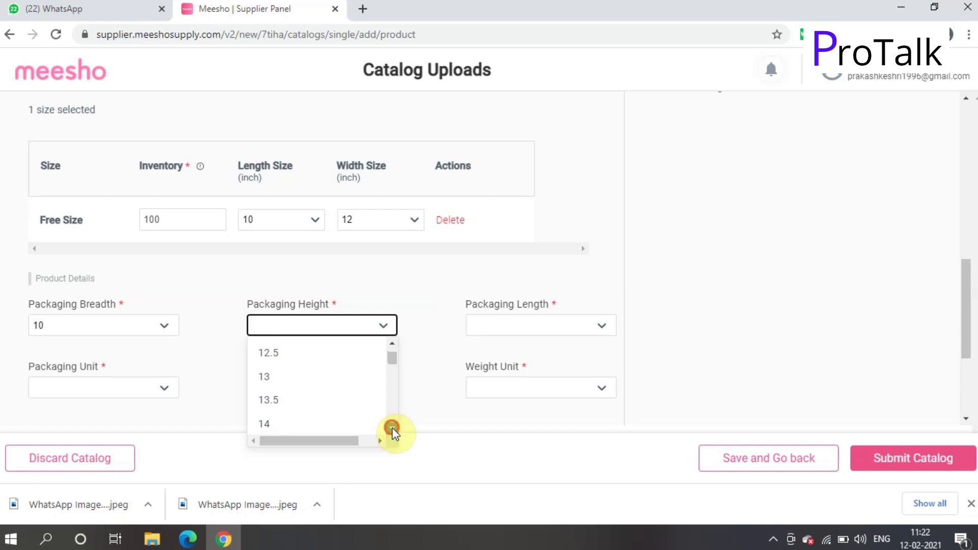
pyautogui.click(392, 431)
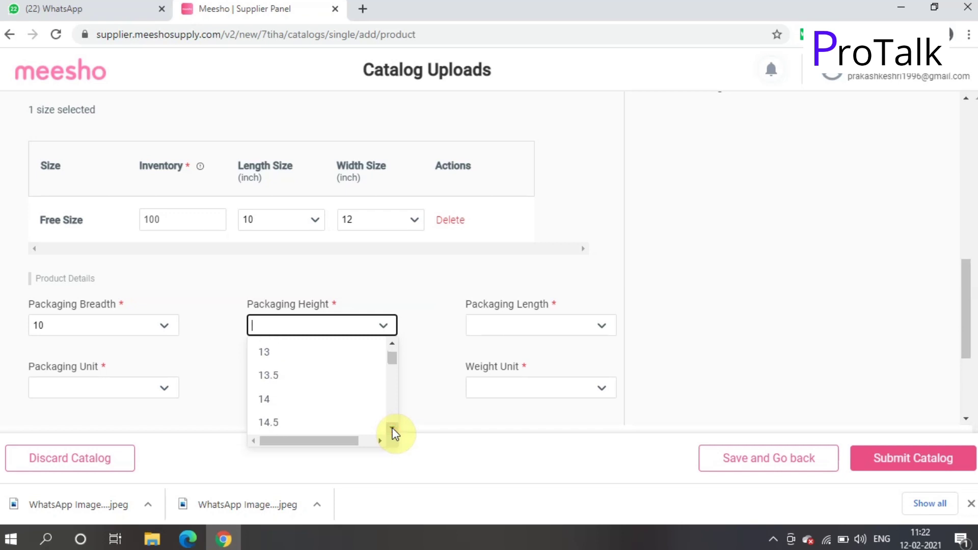
pyautogui.click(393, 343)
pyautogui.click(392, 343)
pyautogui.click(392, 343)
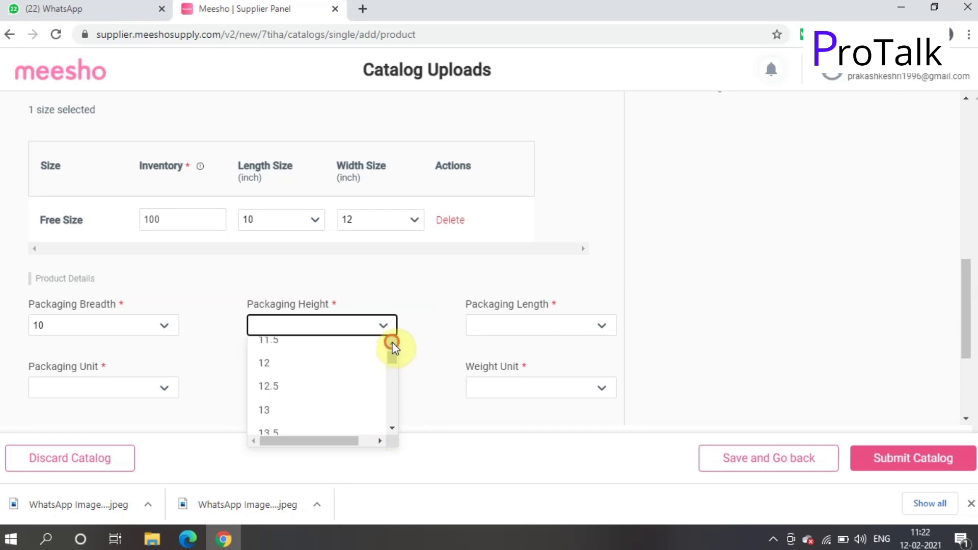
pyautogui.click(392, 343)
pyautogui.click(392, 345)
pyautogui.click(311, 374)
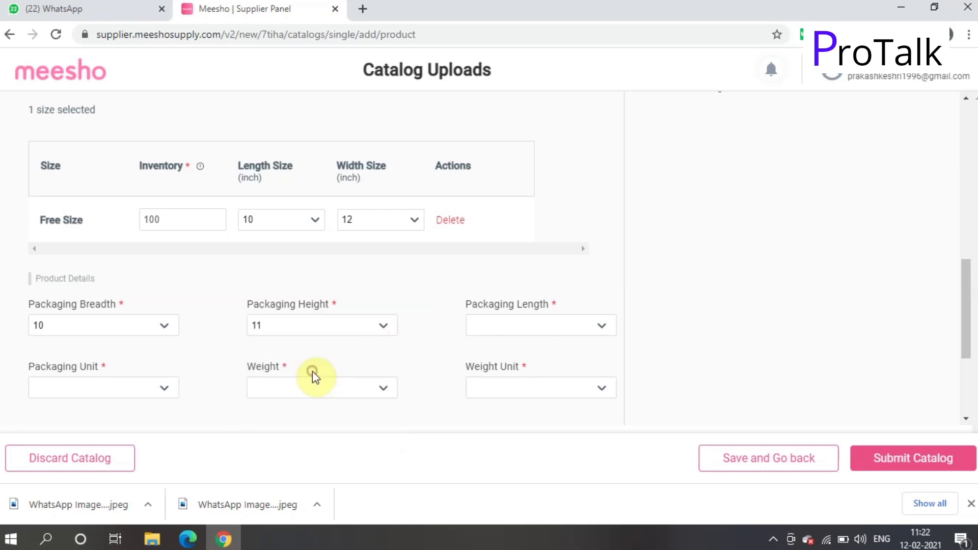
# Set the first product's packaging length to 10 and its packaging unit to cm
pyautogui.click(526, 326)
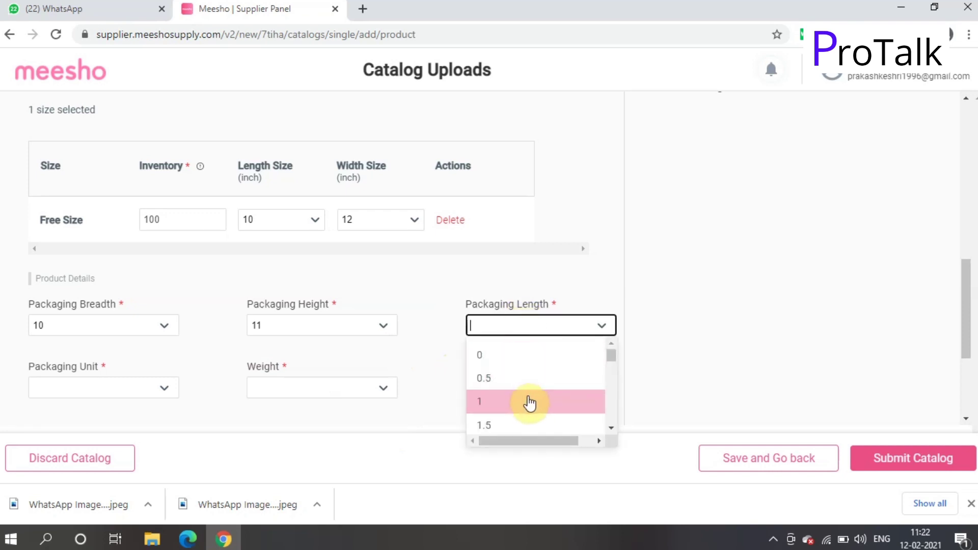
pyautogui.click(612, 428)
pyautogui.click(611, 429)
pyautogui.click(611, 429)
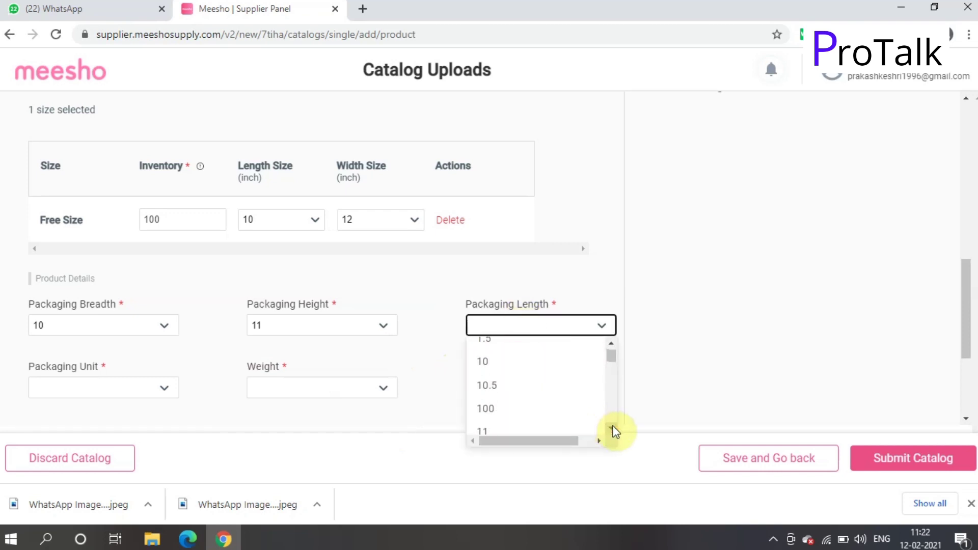
pyautogui.click(546, 369)
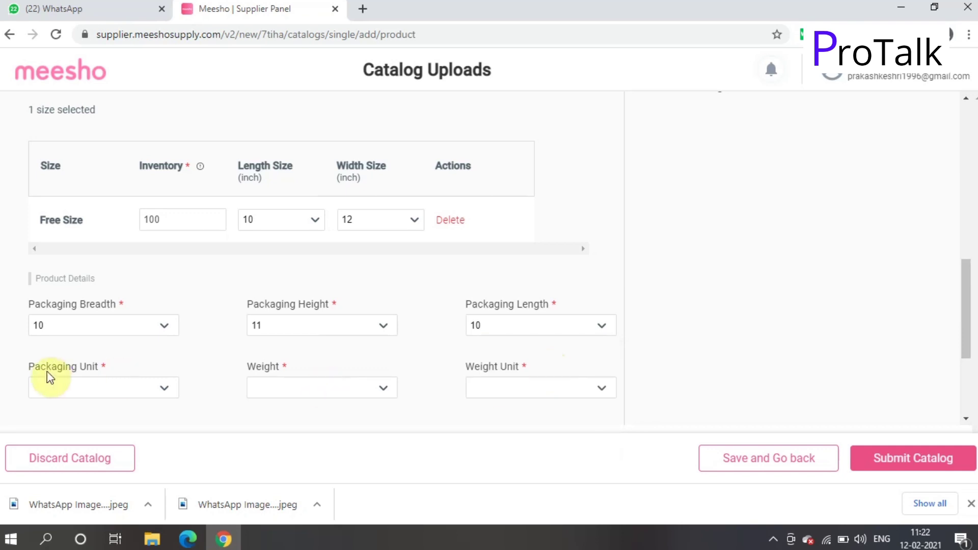
pyautogui.click(92, 388)
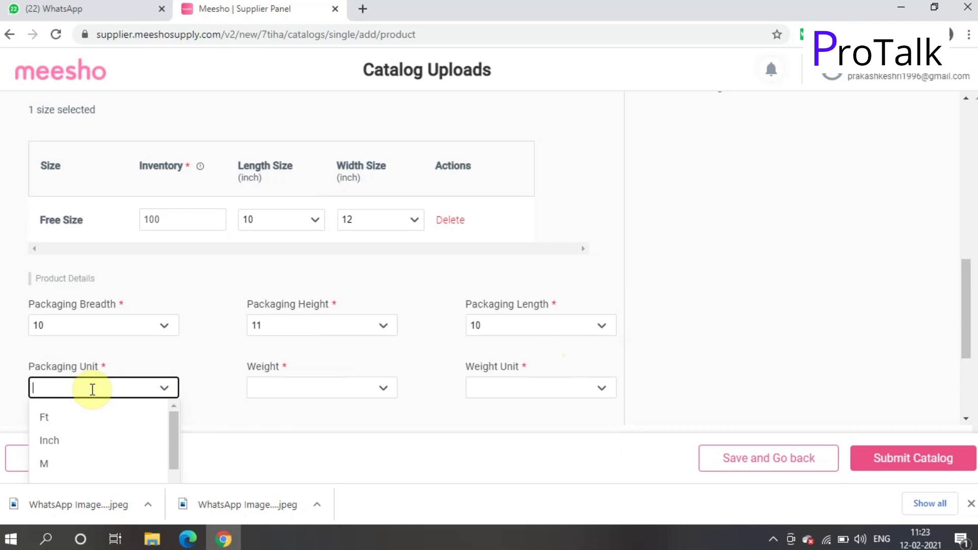
pyautogui.scroll(-1, 175, 478)
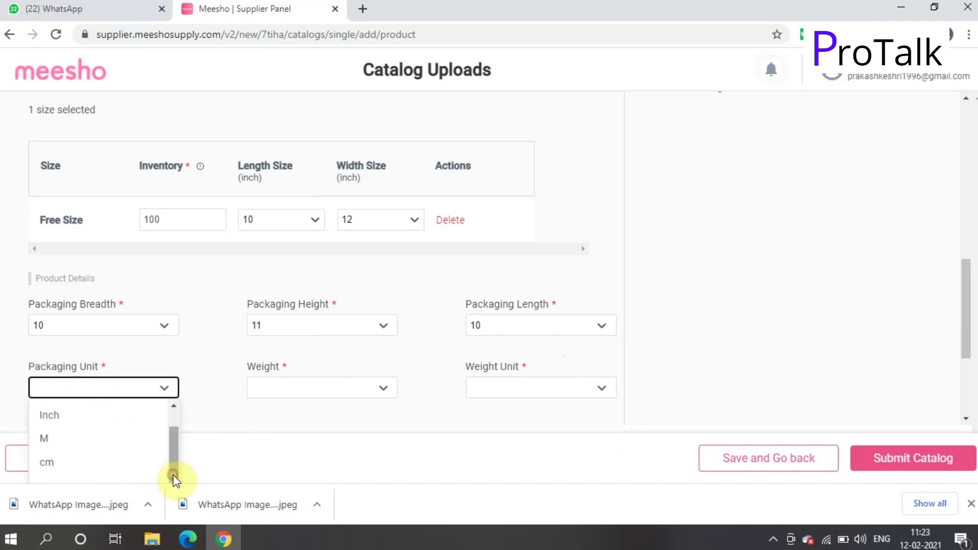
pyautogui.click(114, 464)
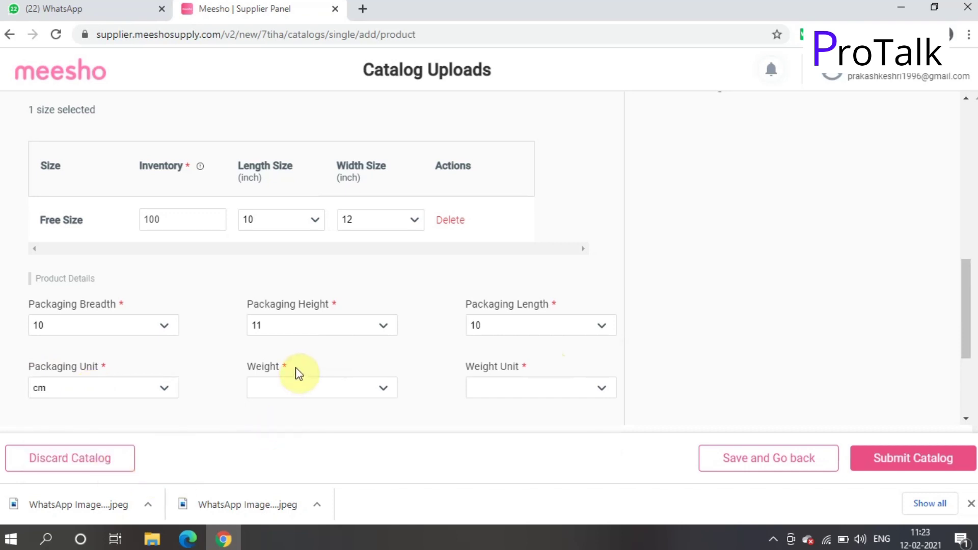
pyautogui.click(294, 387)
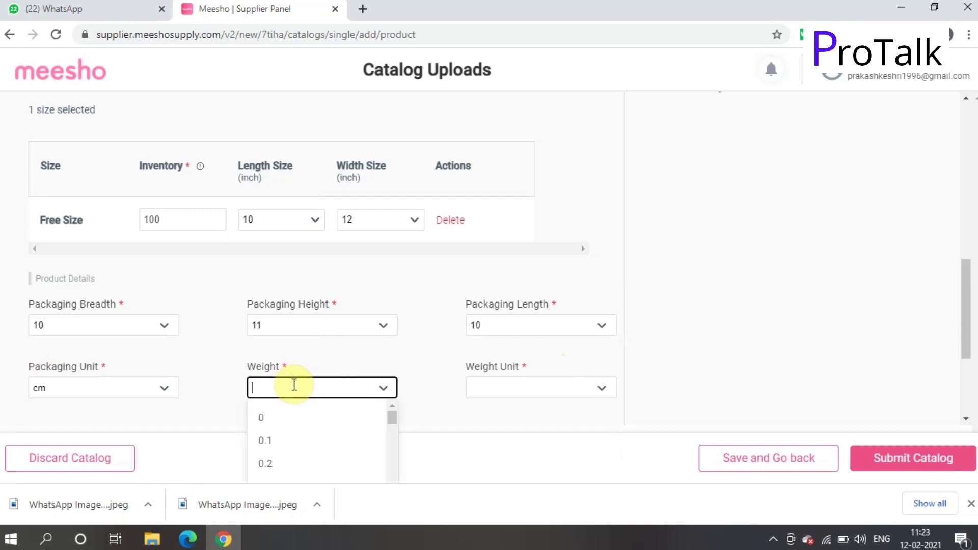
pyautogui.click(391, 474)
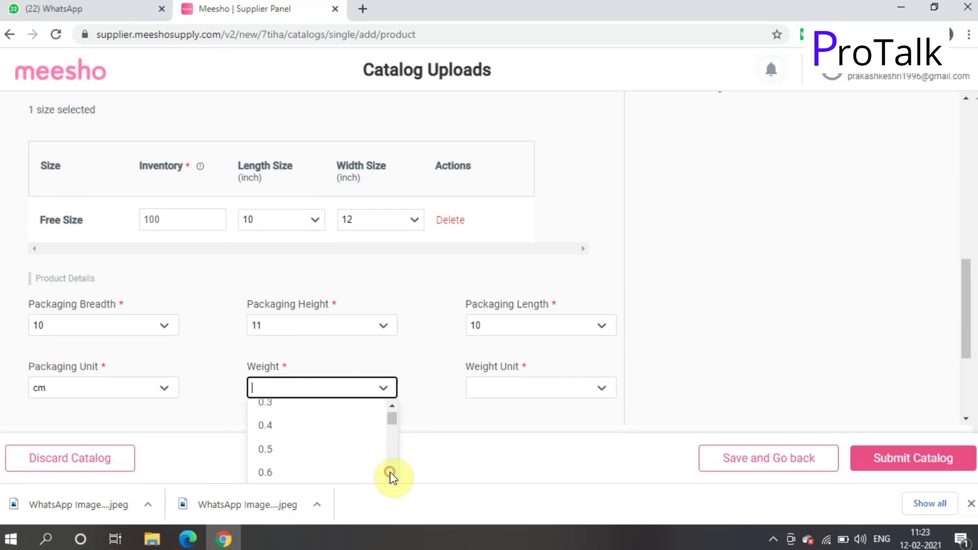
pyautogui.click(597, 386)
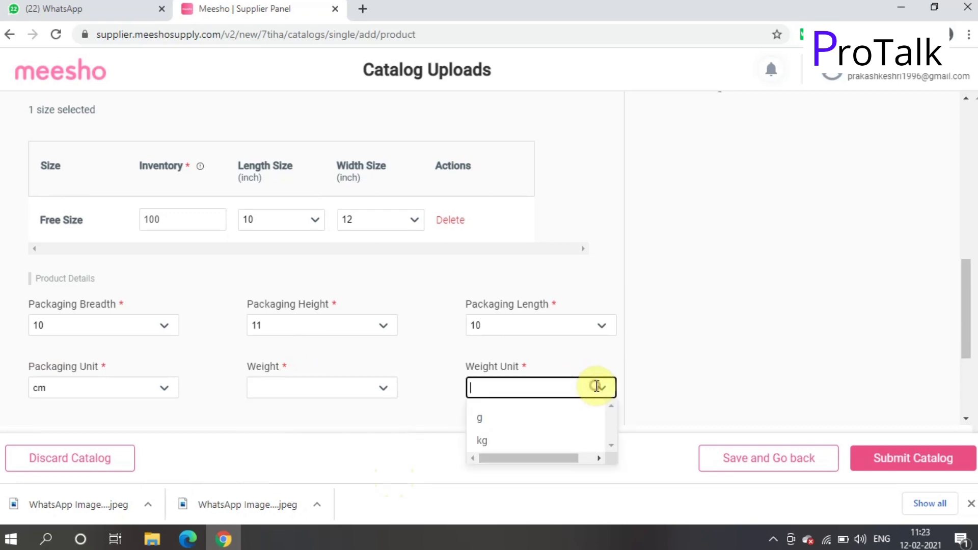
pyautogui.click(556, 415)
pyautogui.click(382, 388)
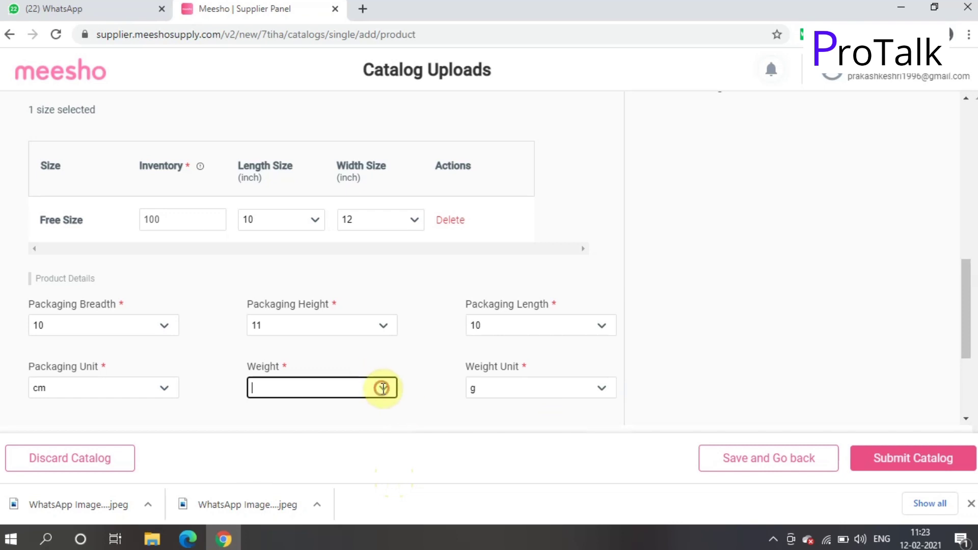
pyautogui.scroll(-6, 393, 466)
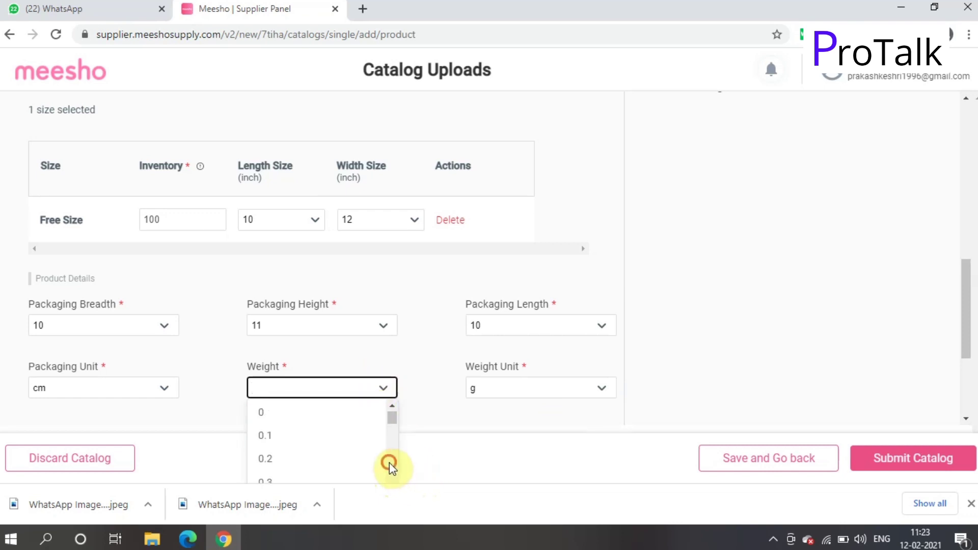
pyautogui.scroll(-18, 389, 462)
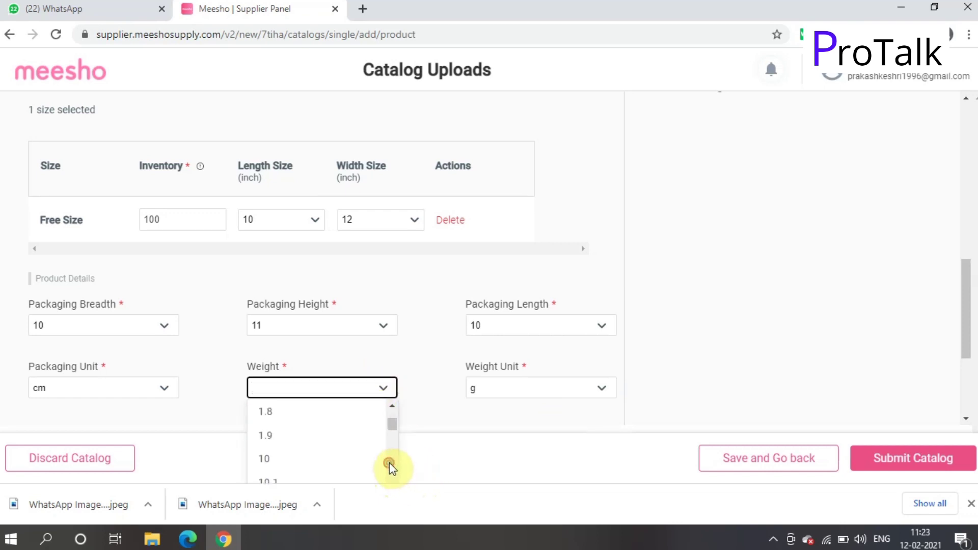
pyautogui.scroll(-6, 389, 462)
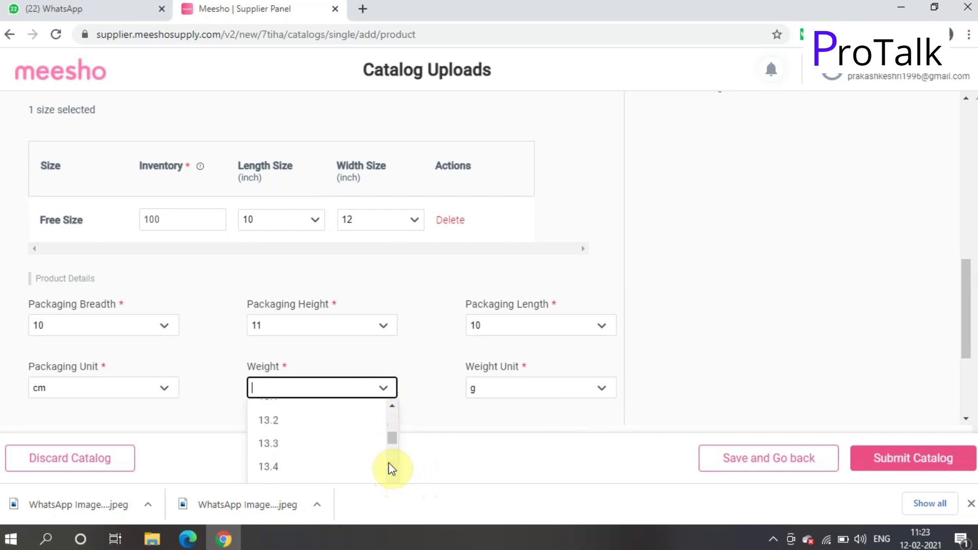
# Set the first product's weight unit to kg and its weight to 0.4
pyautogui.click(609, 392)
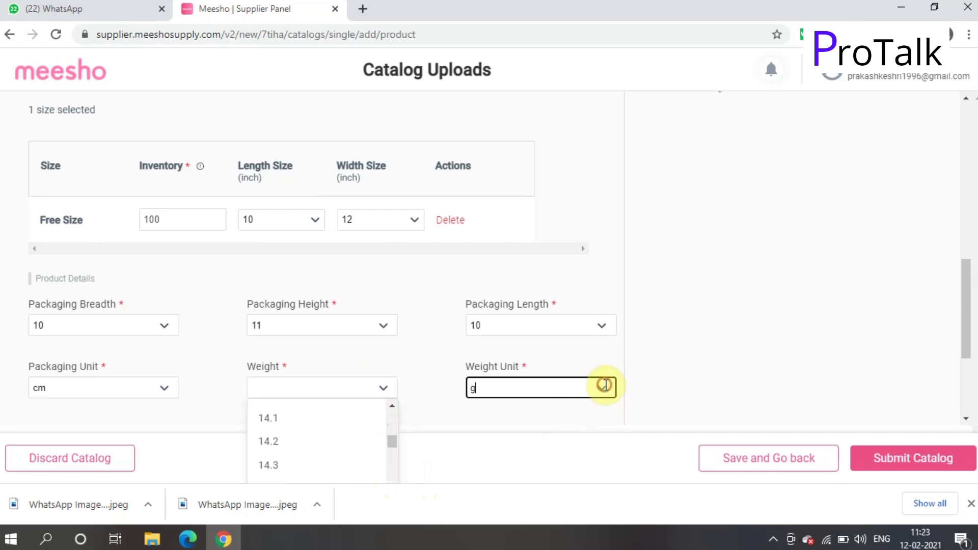
pyautogui.click(538, 445)
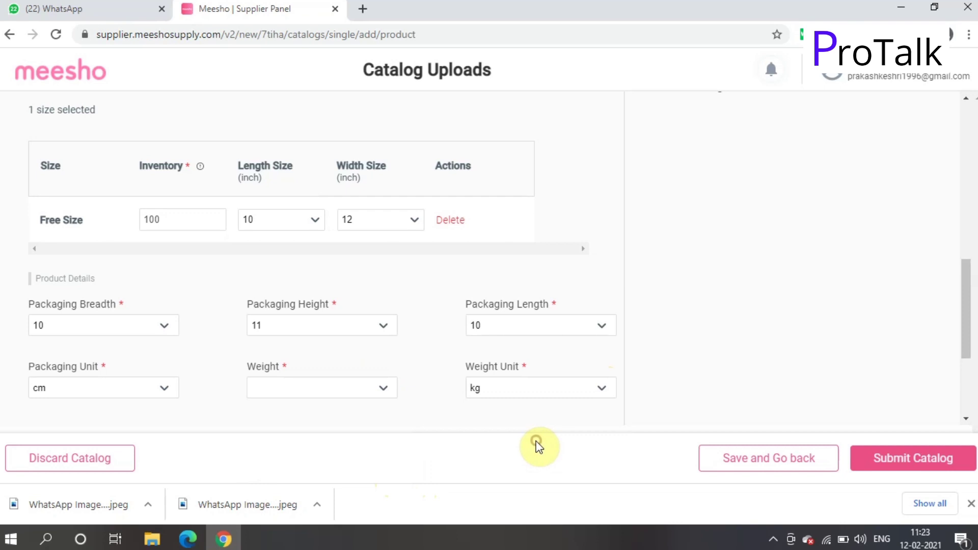
pyautogui.click(357, 388)
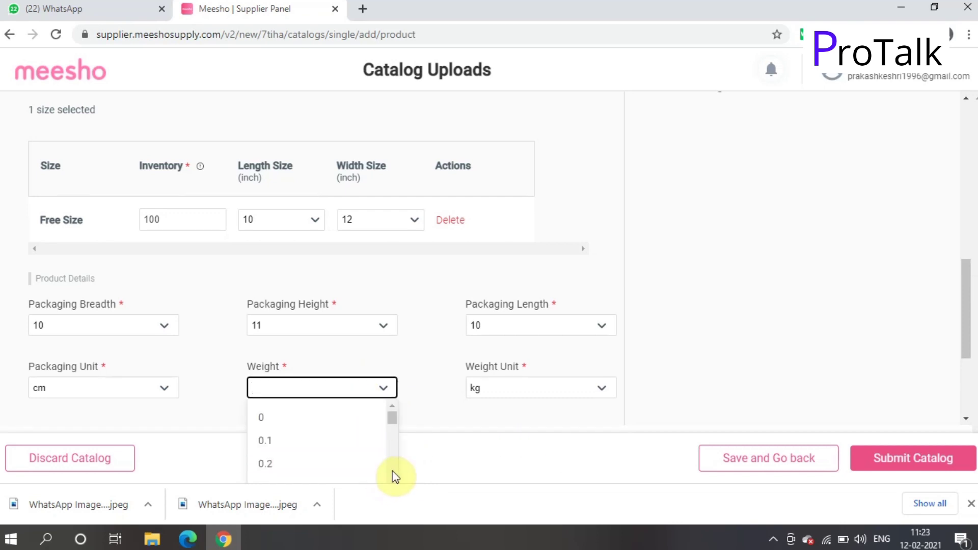
pyautogui.scroll(-2, 392, 472)
pyautogui.click(337, 432)
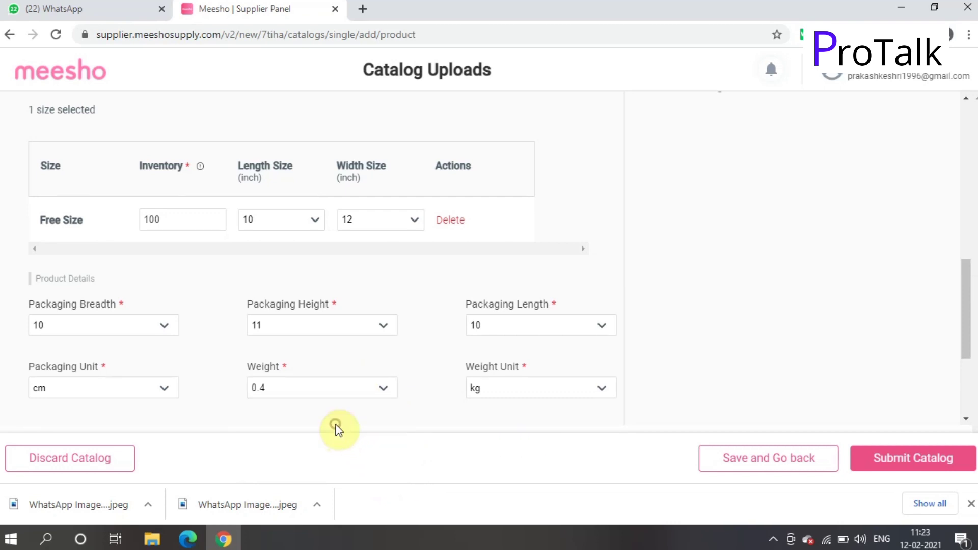
# Look over the first product's optional attributes and check which details were copied to Product 2
pyautogui.click(965, 419)
pyautogui.click(965, 421)
pyautogui.click(965, 423)
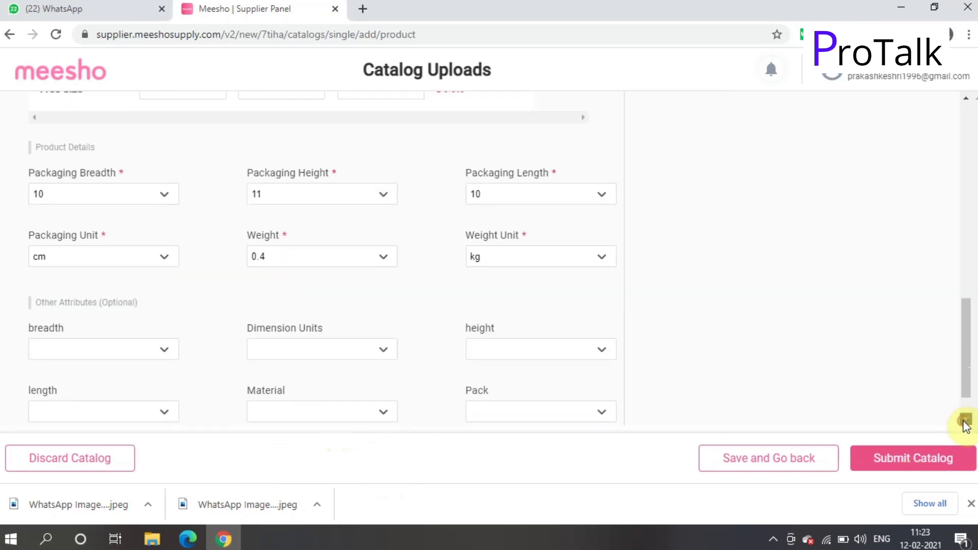
pyautogui.click(966, 422)
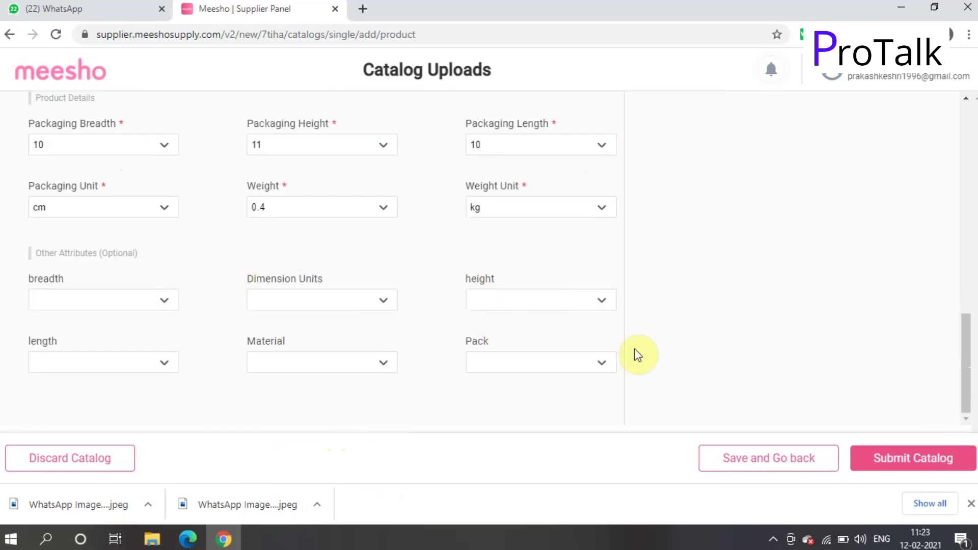
pyautogui.click(963, 181)
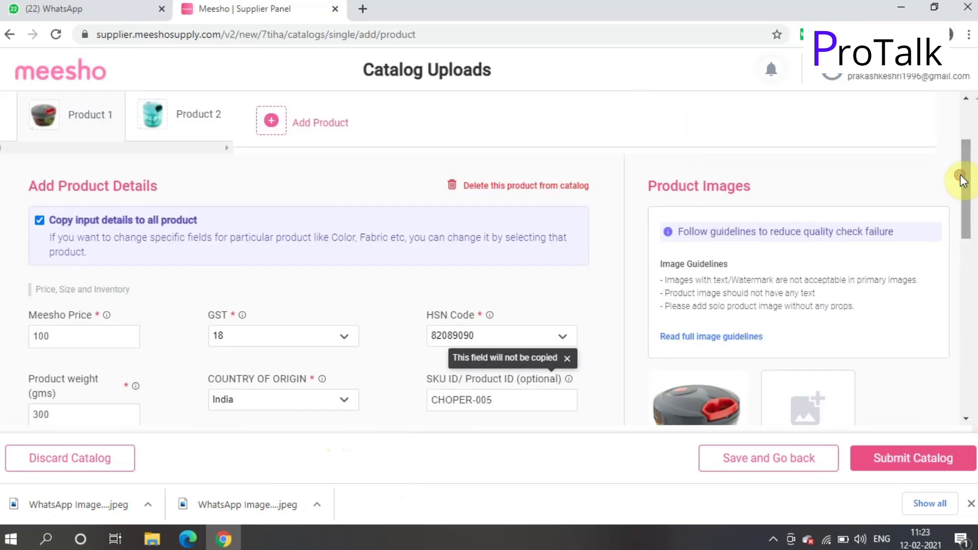
pyautogui.click(186, 108)
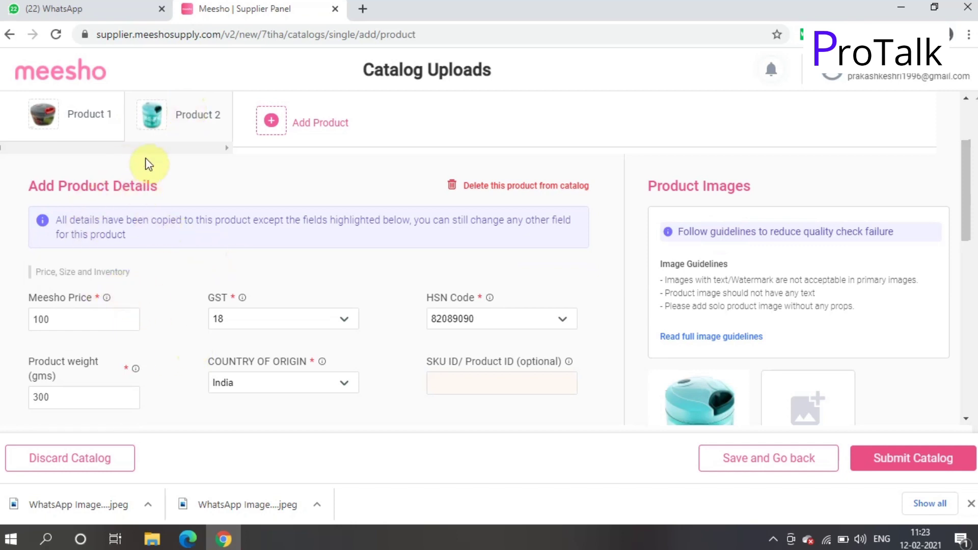
# Turn off copying Product 1's input details to all products and check Product 2's fields down to the optional attributes
pyautogui.click(66, 125)
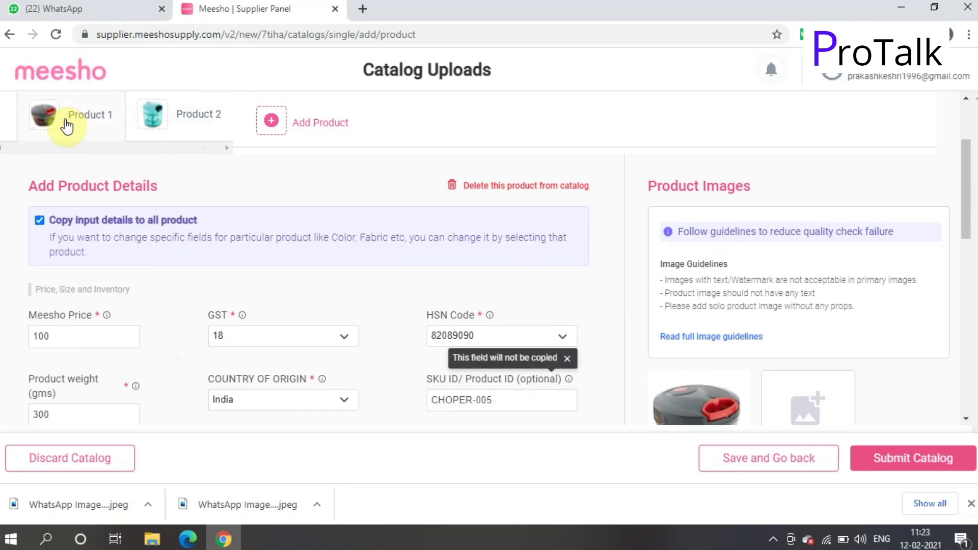
pyautogui.click(39, 221)
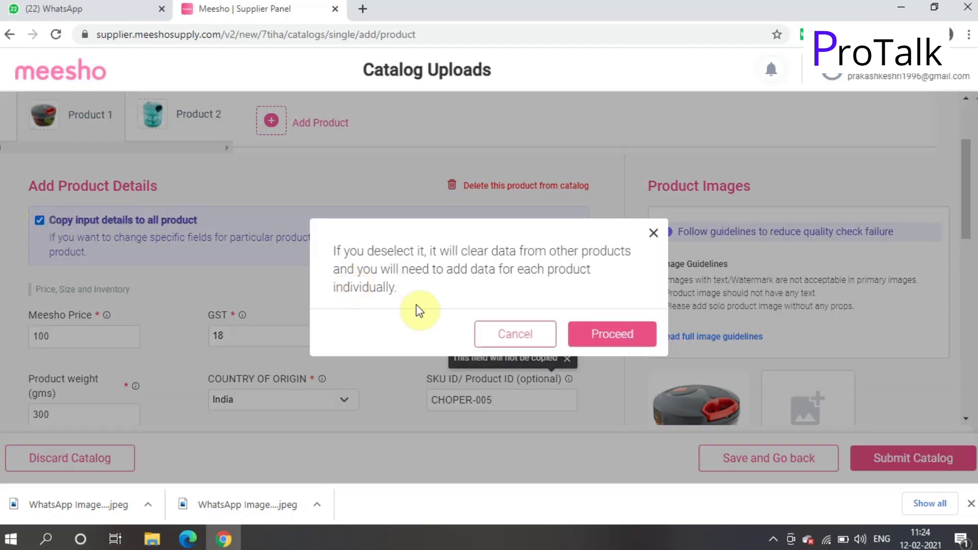
pyautogui.click(634, 338)
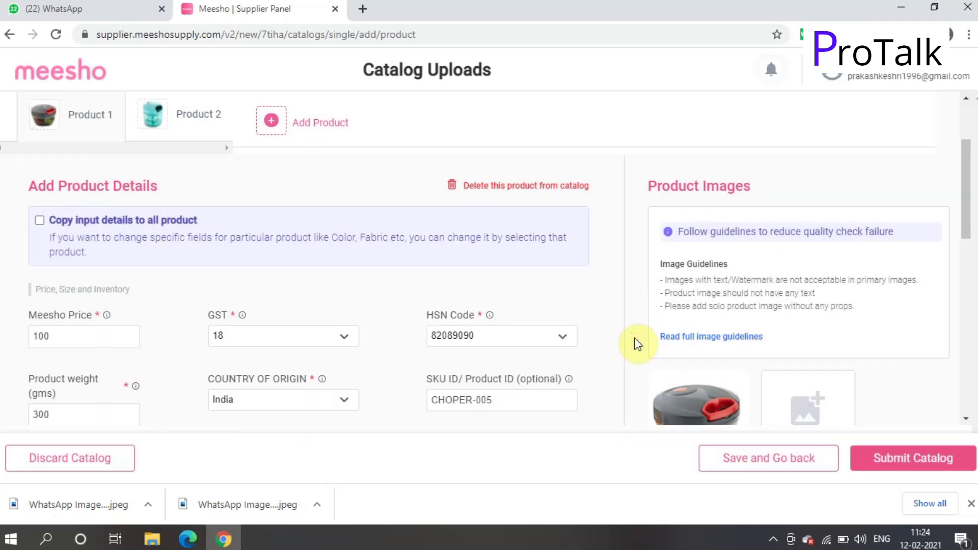
pyautogui.click(197, 123)
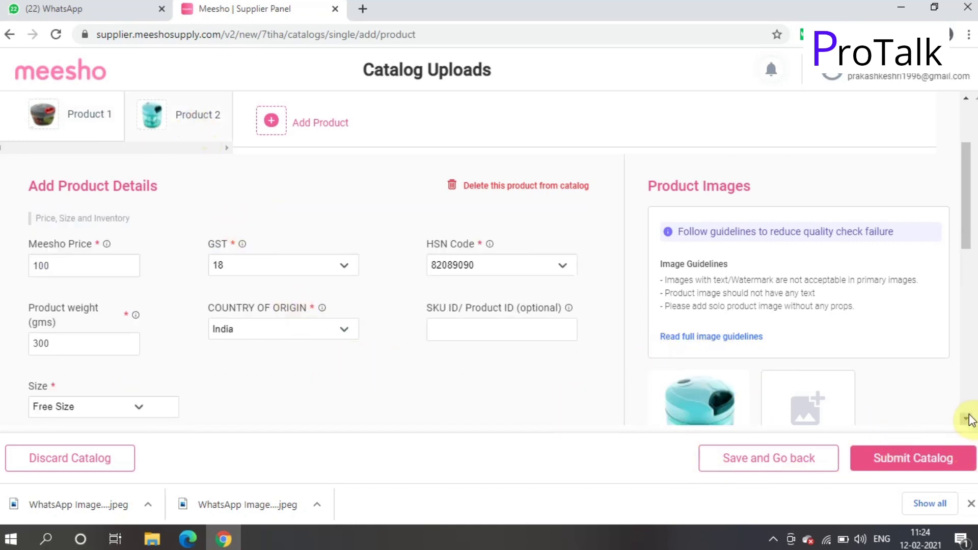
pyautogui.scroll(-2, 964, 380)
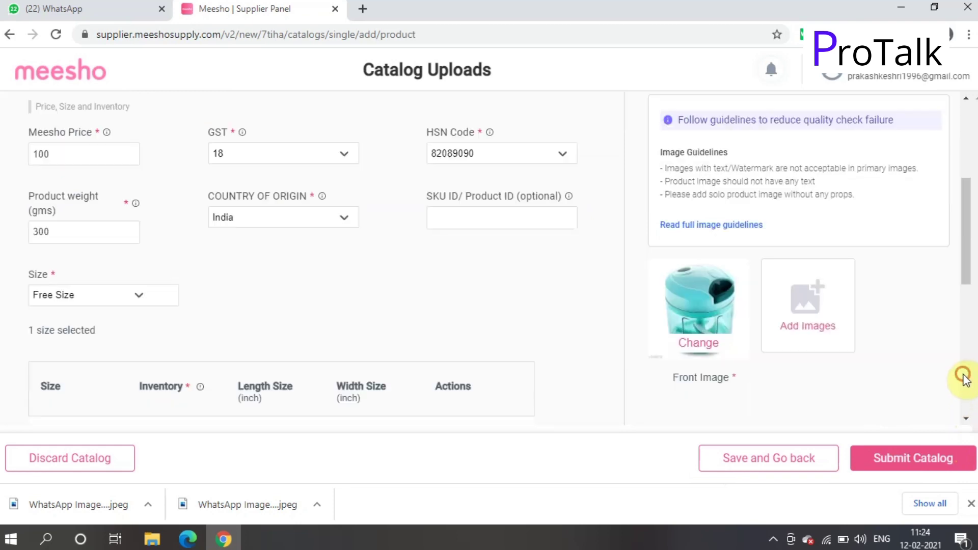
pyautogui.scroll(-3, 965, 380)
pyautogui.scroll(-4, 965, 380)
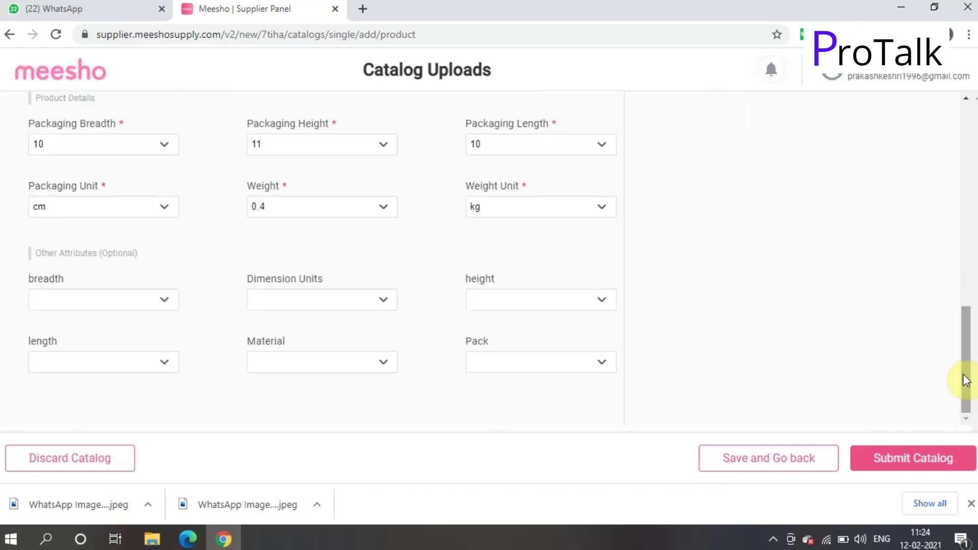
pyautogui.click(970, 132)
pyautogui.click(969, 133)
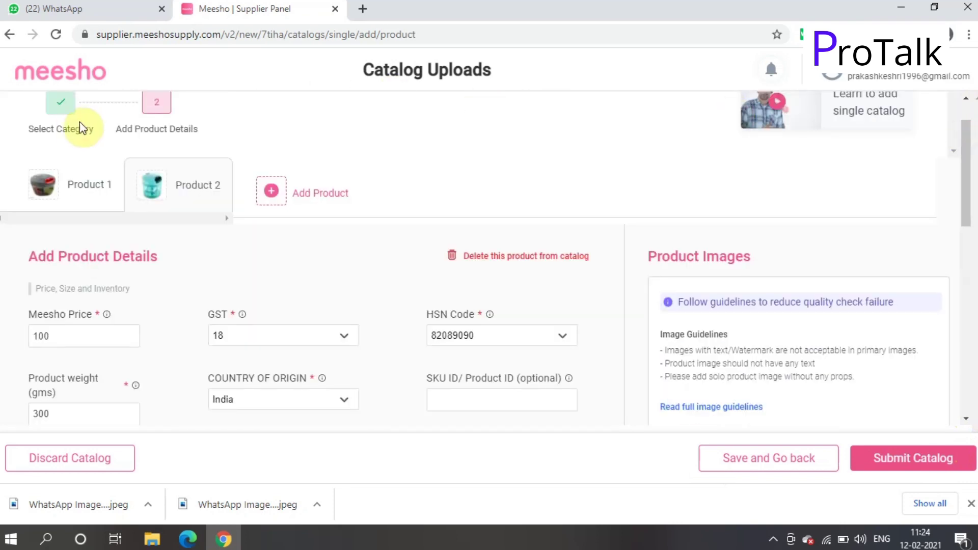
# Turn copying of Product 1's input details to all products back on, agreeing to override the other products' values
pyautogui.click(101, 194)
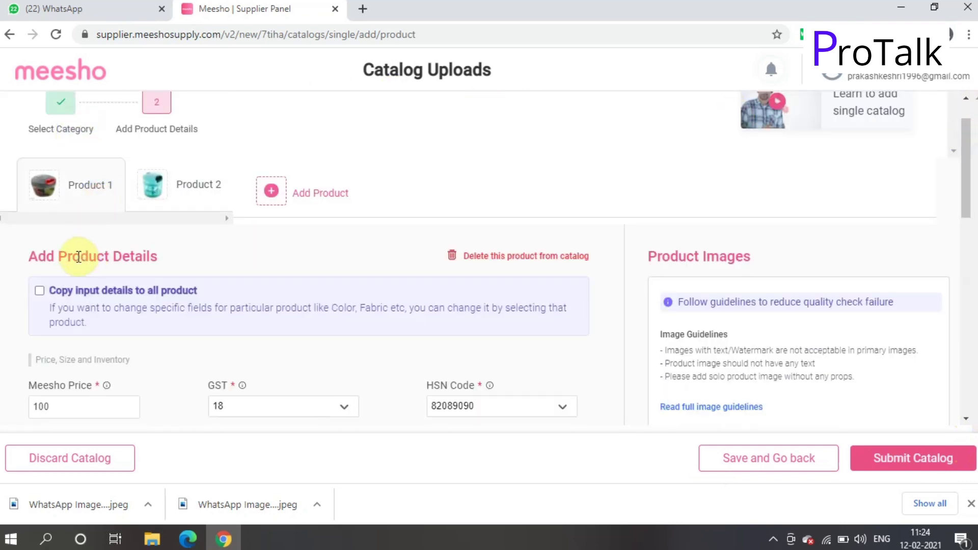
pyautogui.click(39, 292)
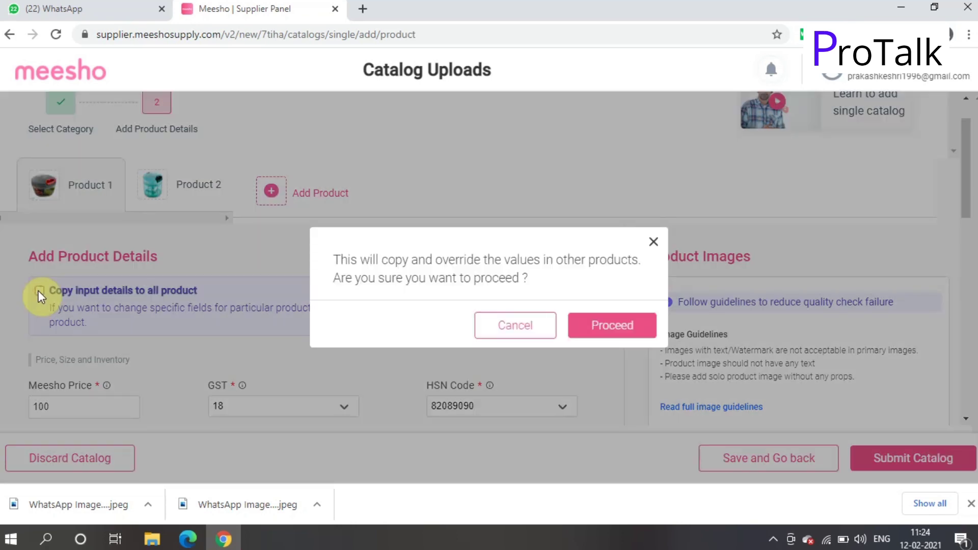
pyautogui.click(616, 326)
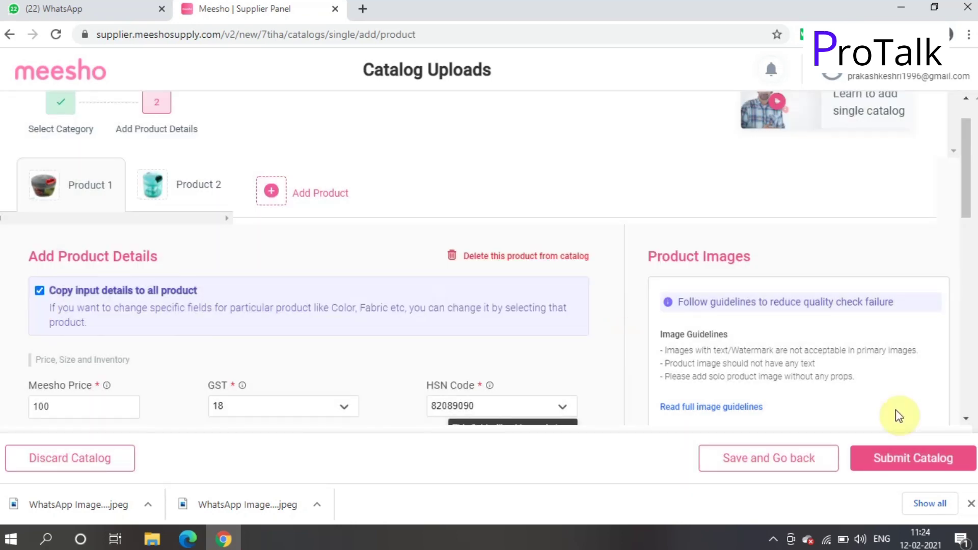
# Submit the chopper catalog for quality check and view it among the single uploads with QC in progress
pyautogui.click(905, 457)
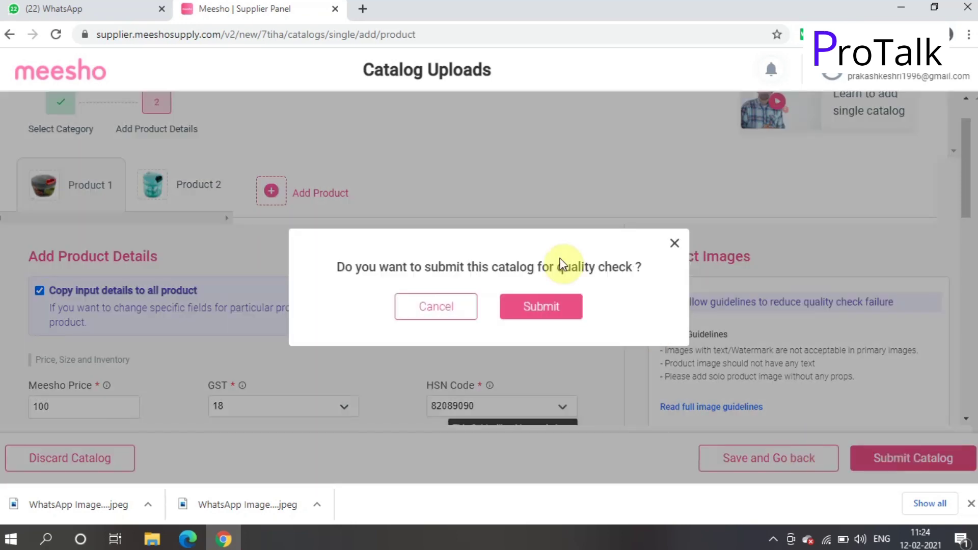
pyautogui.click(545, 306)
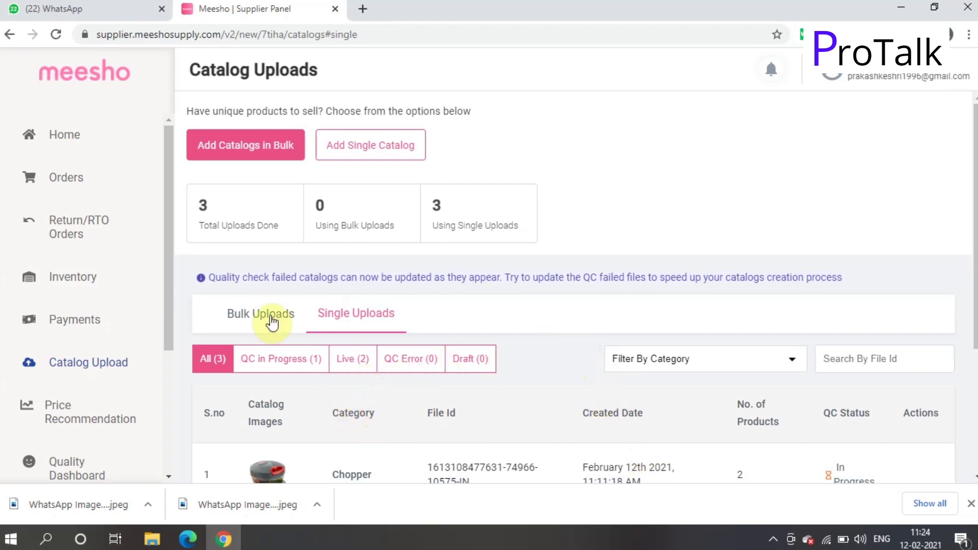
pyautogui.click(275, 363)
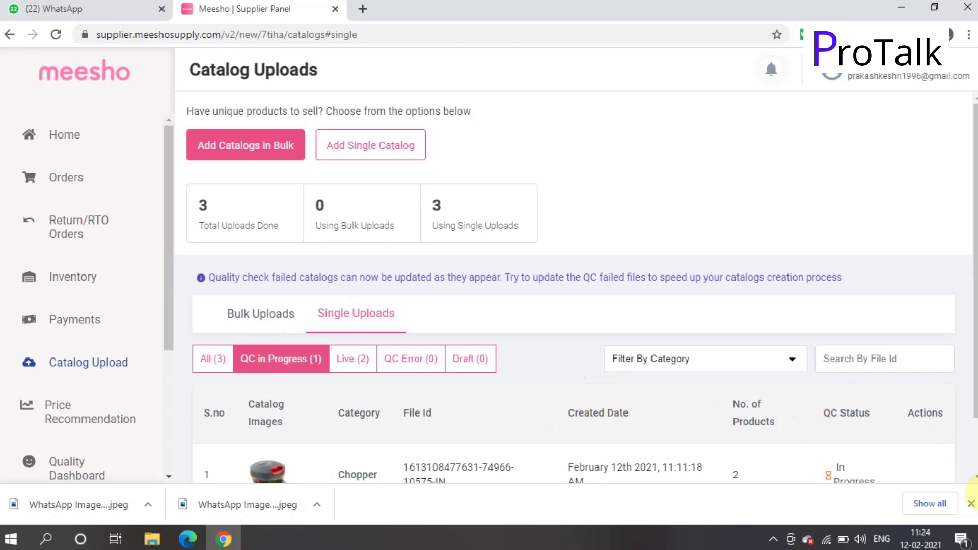
pyautogui.scroll(-1, 974, 478)
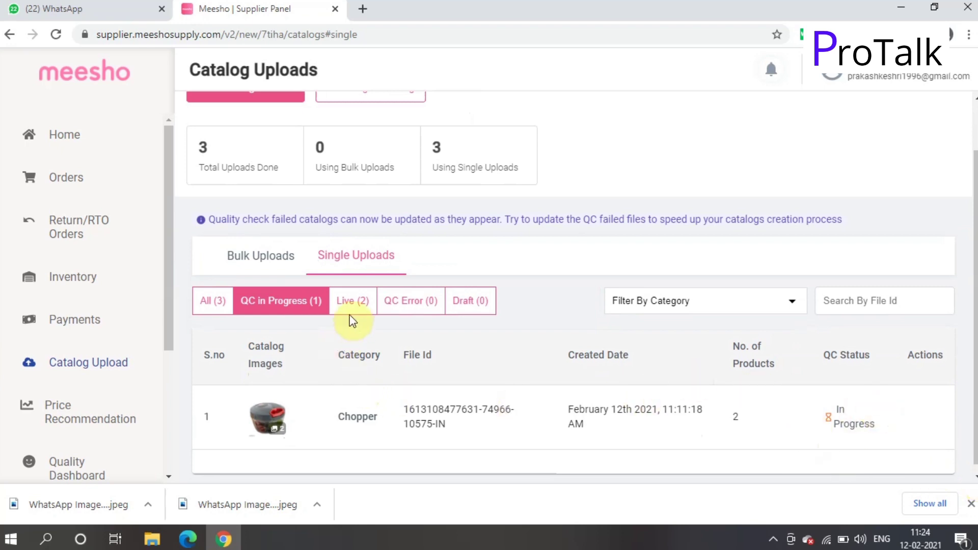
# Filter the single uploads to live catalogs and look through the list
pyautogui.click(351, 299)
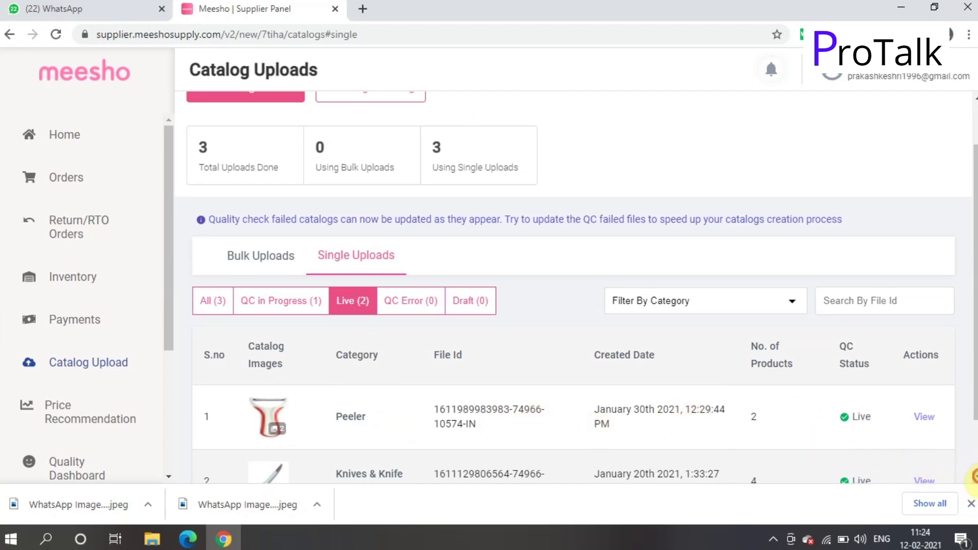
pyautogui.click(975, 477)
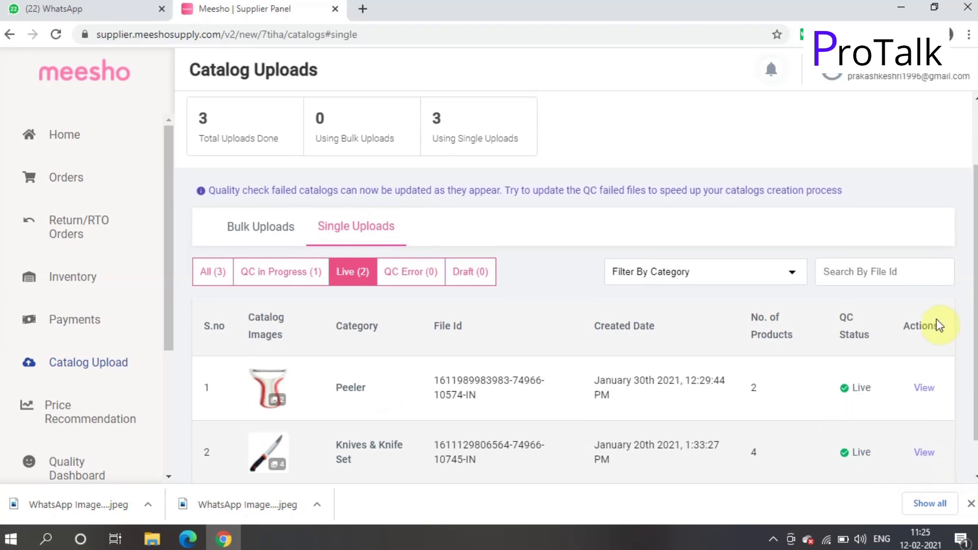
pyautogui.scroll(2, 974, 138)
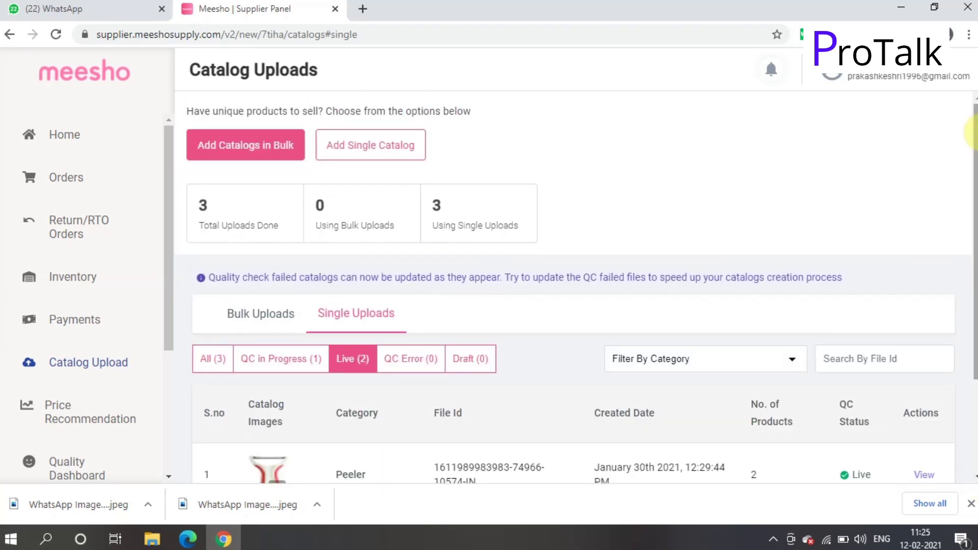